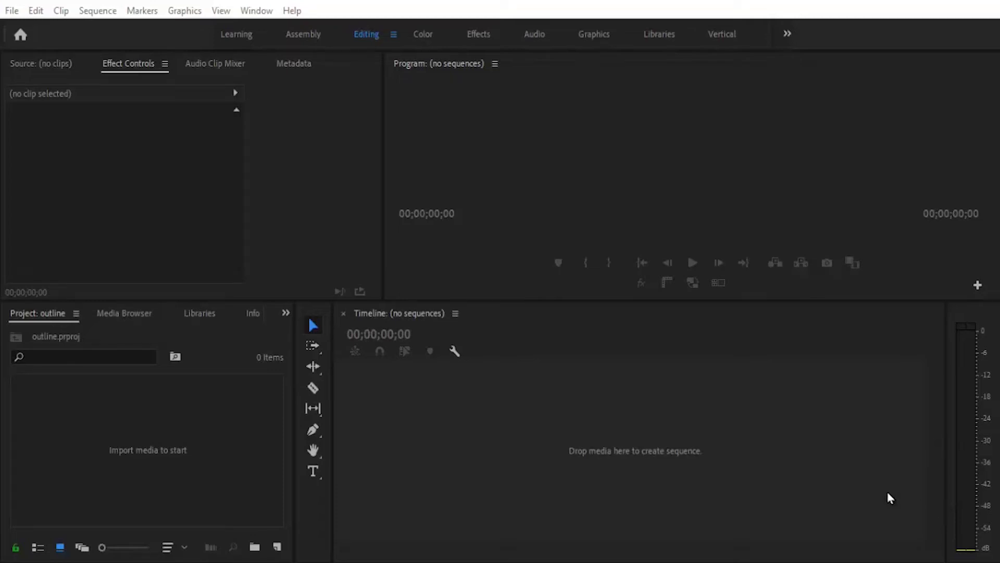
# Create a new sequence named Sequence 01 from the ARRI 1080p 25 preset.
pyautogui.click(11, 11)
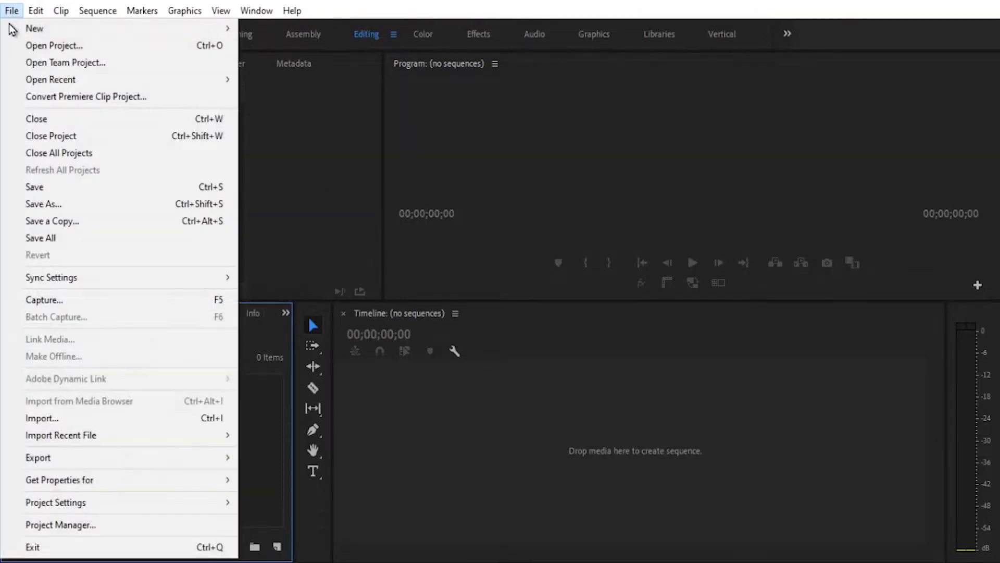
pyautogui.click(314, 68)
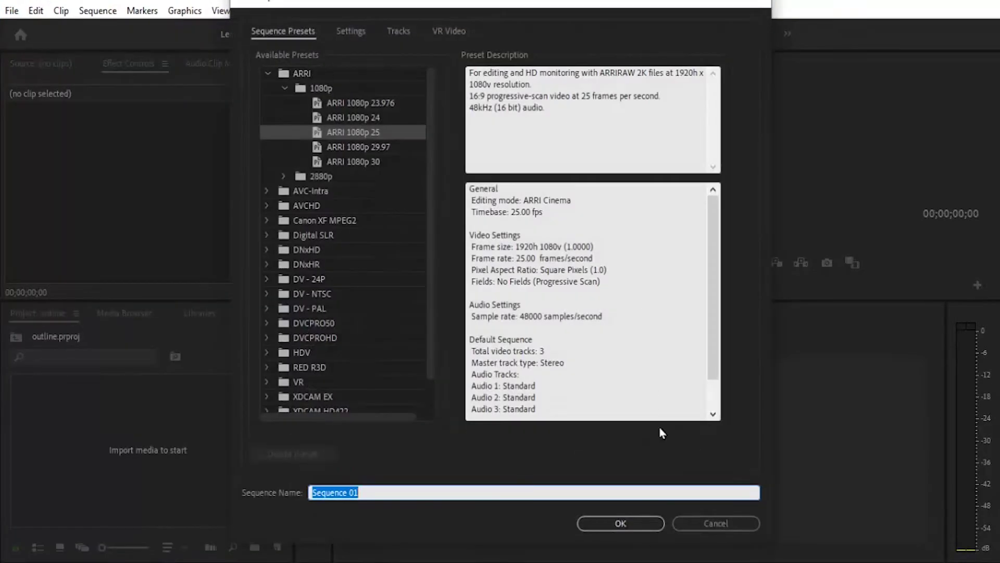
pyautogui.click(633, 520)
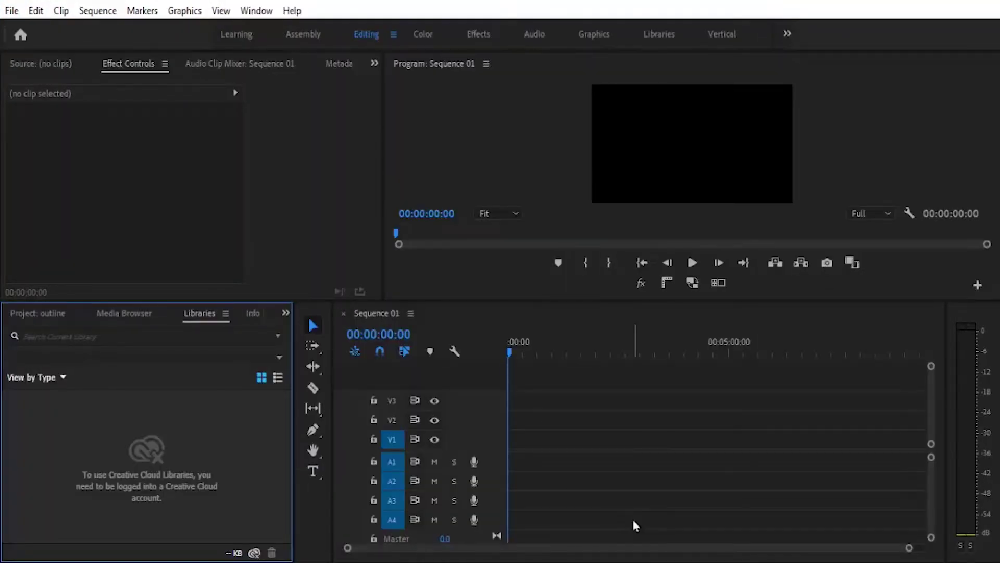
# Create a Black Video clip in the project bin and place it at 00:00 on V1.
pyautogui.click(286, 312)
pyautogui.click(300, 328)
pyautogui.rightClick(221, 425)
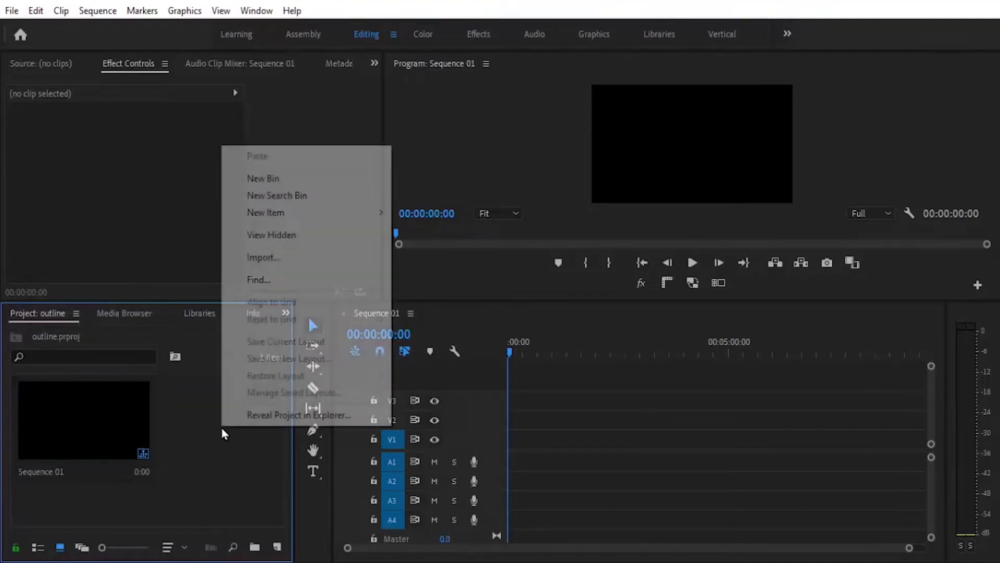
pyautogui.moveTo(259, 214)
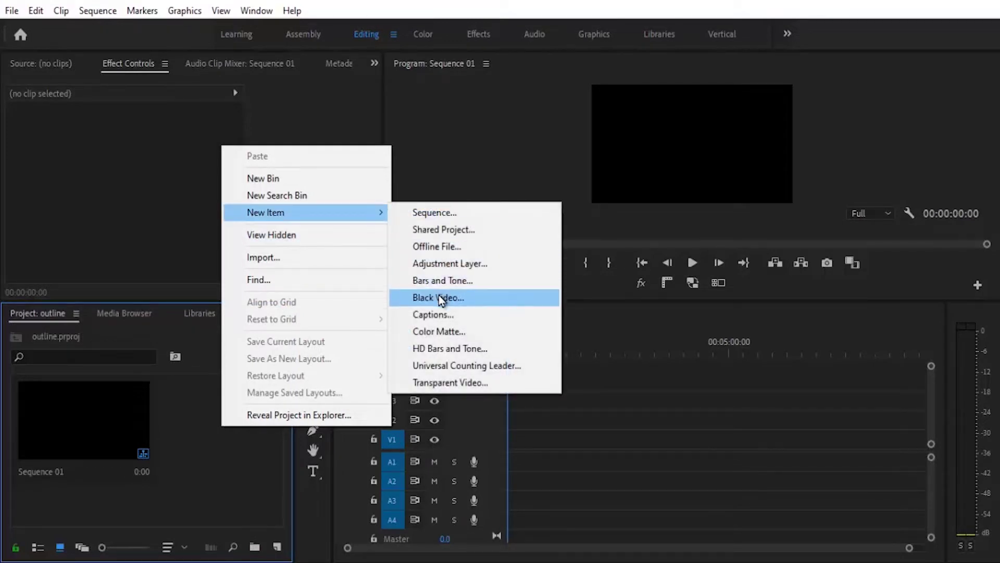
pyautogui.click(440, 299)
pyautogui.click(524, 339)
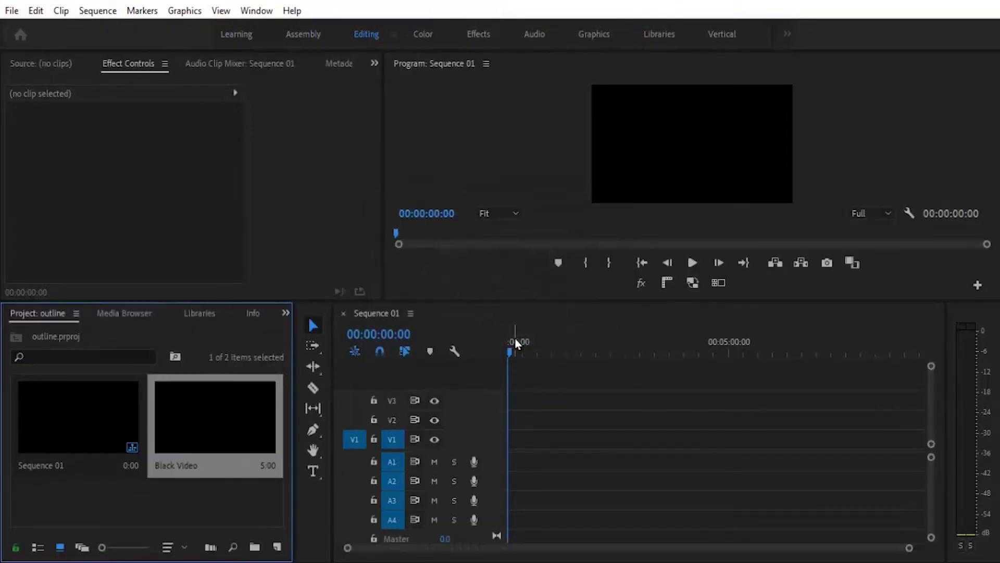
pyautogui.moveTo(231, 414); pyautogui.dragTo(692, 462)
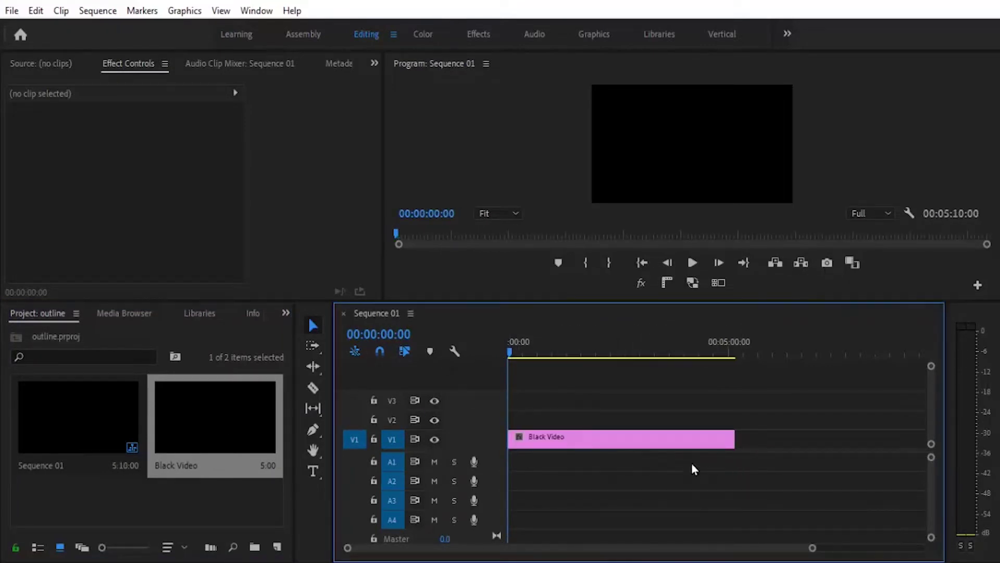
pyautogui.click(649, 443)
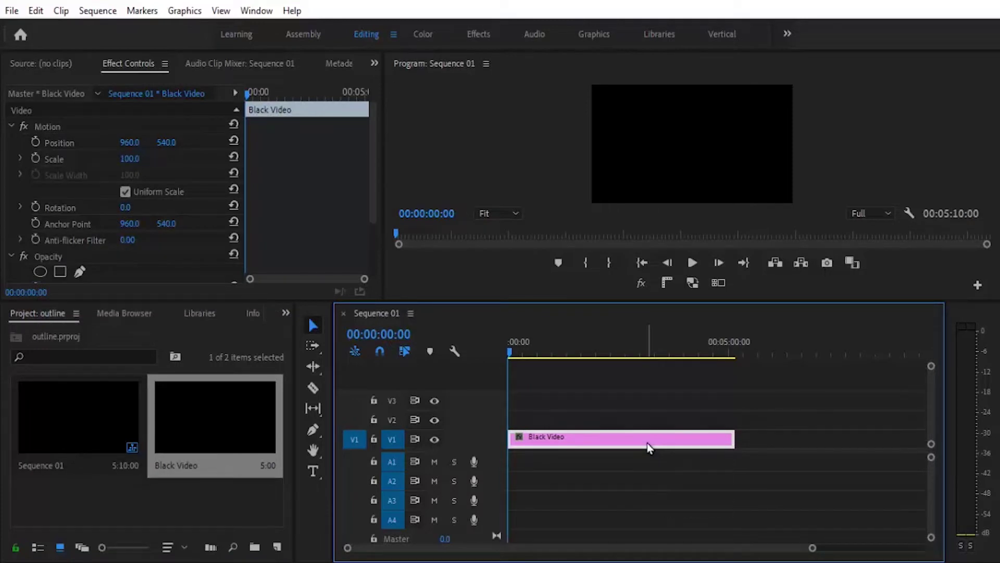
# Type a HELLO title over the black frame and extend it to the black clip's length.
pyautogui.click(313, 472)
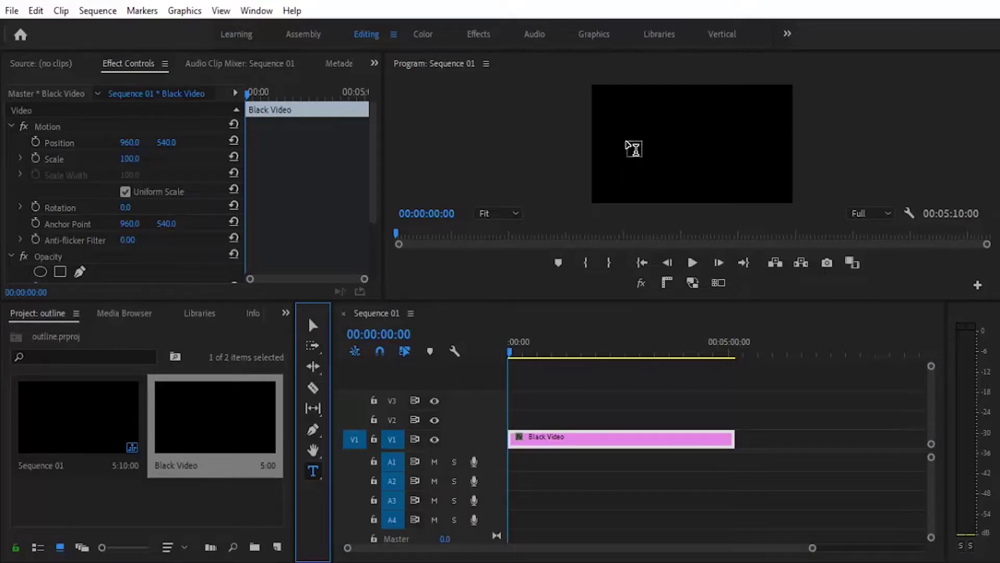
pyautogui.click(634, 149)
pyautogui.write('HELLO')
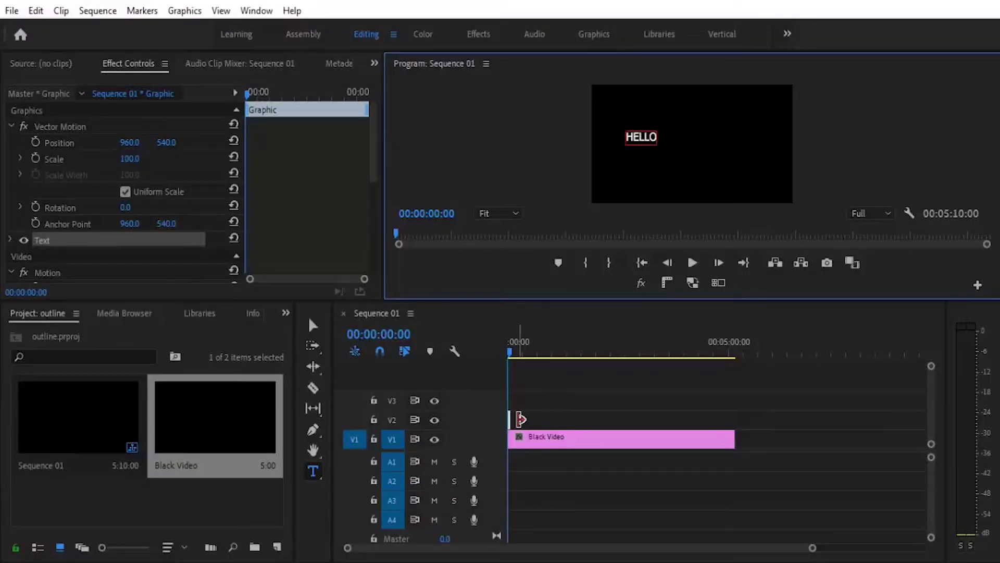
pyautogui.moveTo(518, 419); pyautogui.dragTo(735, 419)
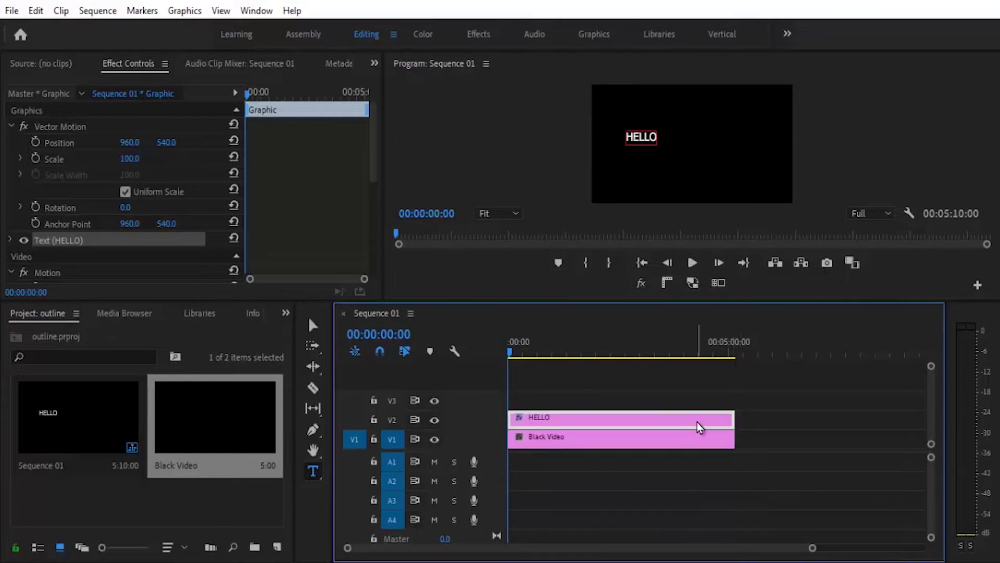
# Scale the HELLO title to 281 and position it at 2320, 681.
pyautogui.moveTo(670, 300); pyautogui.dragTo(670, 417)
pyautogui.click(659, 468)
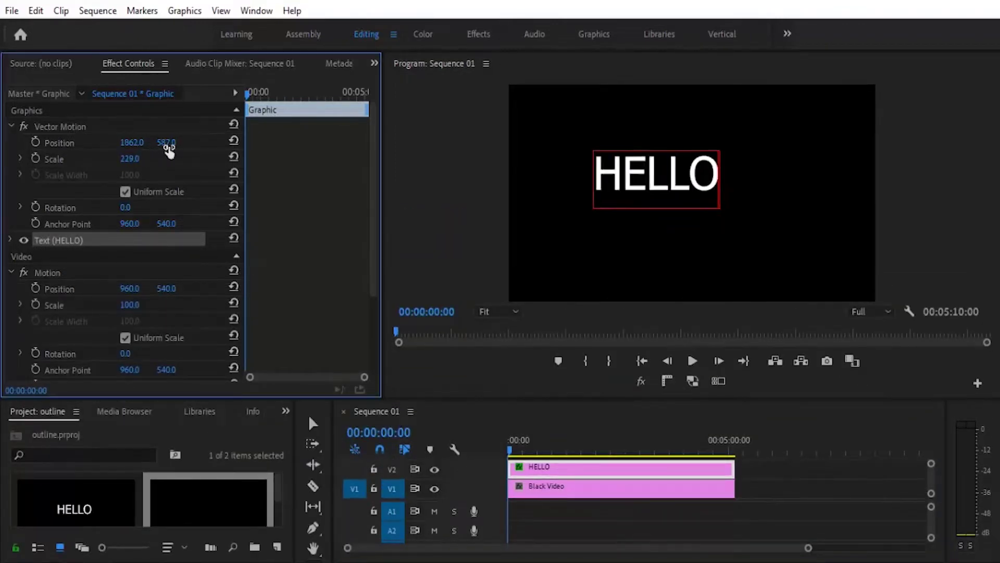
pyautogui.moveTo(168, 150); pyautogui.dragTo(206, 141)
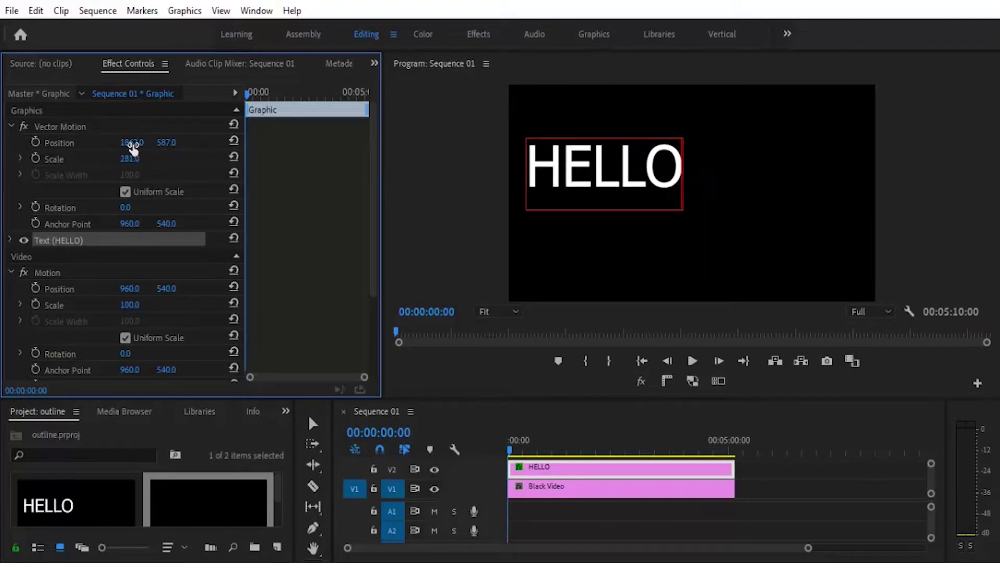
pyautogui.moveTo(132, 148); pyautogui.dragTo(470, 93)
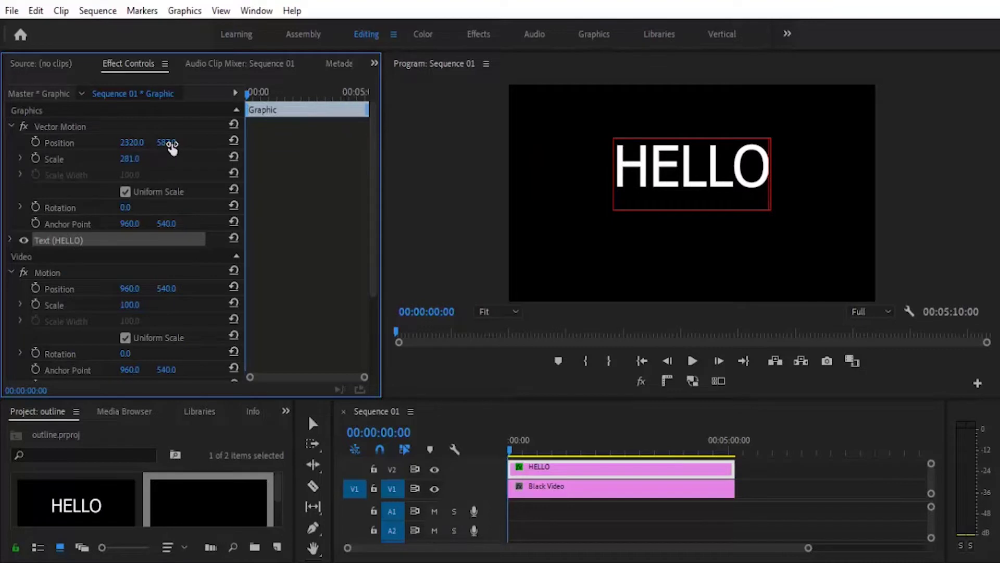
pyautogui.moveTo(172, 148); pyautogui.dragTo(226, 82)
pyautogui.scroll(-3, 104, 208)
pyautogui.click(12, 130)
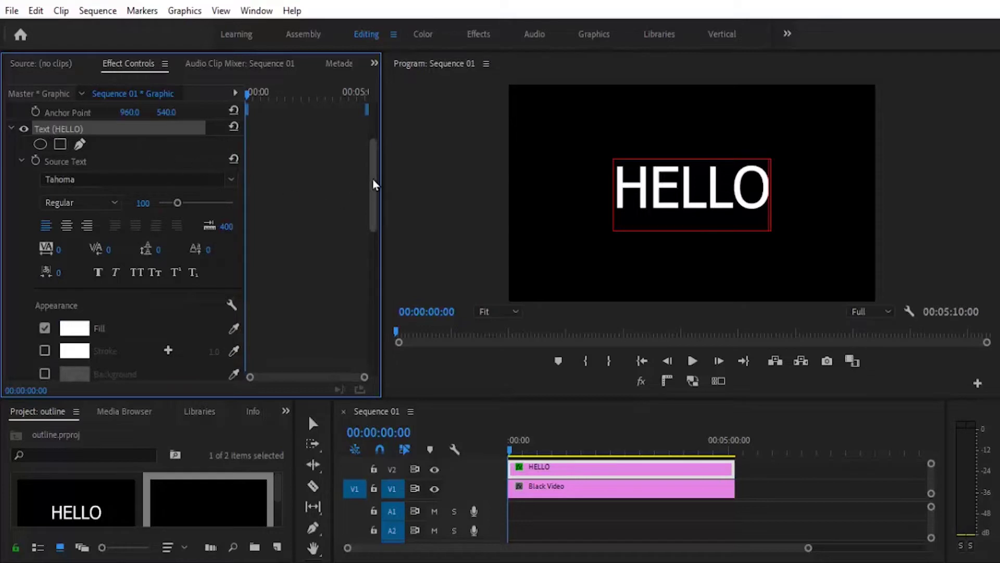
# Turn off the HELLO fill and give it a white 1.0 outline stroke.
pyautogui.moveTo(375, 185); pyautogui.dragTo(377, 232)
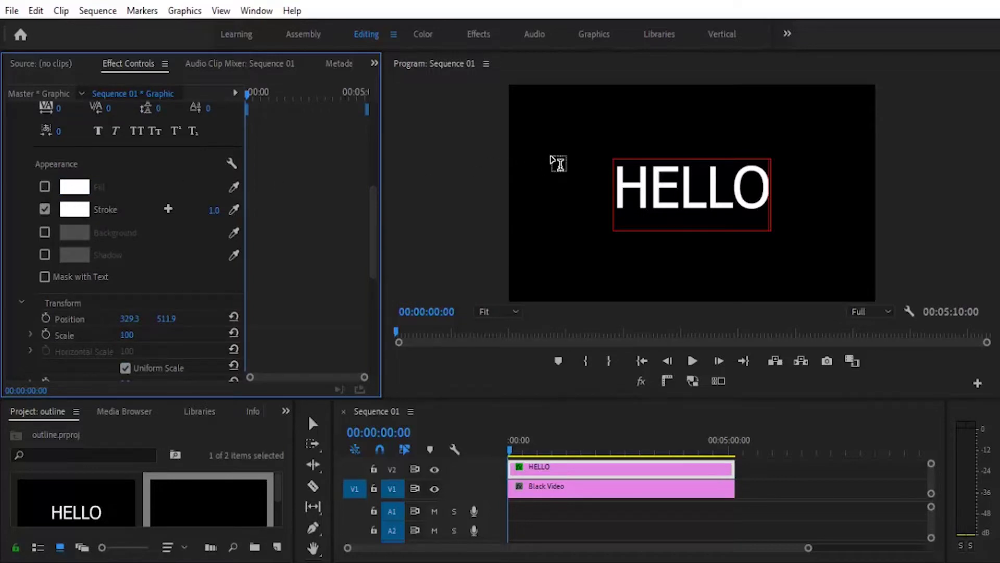
pyautogui.moveTo(559, 151); pyautogui.dragTo(778, 239)
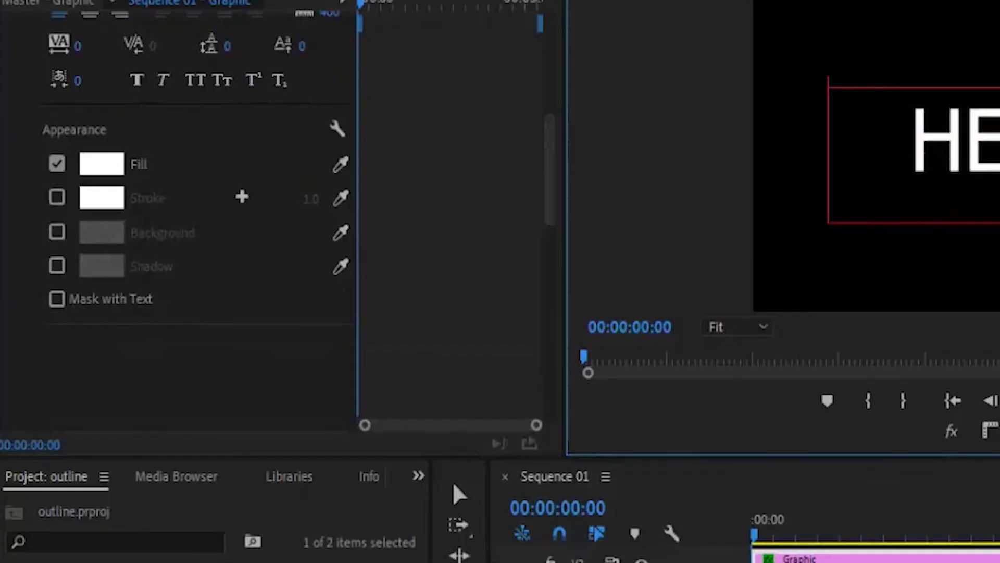
pyautogui.click(57, 198)
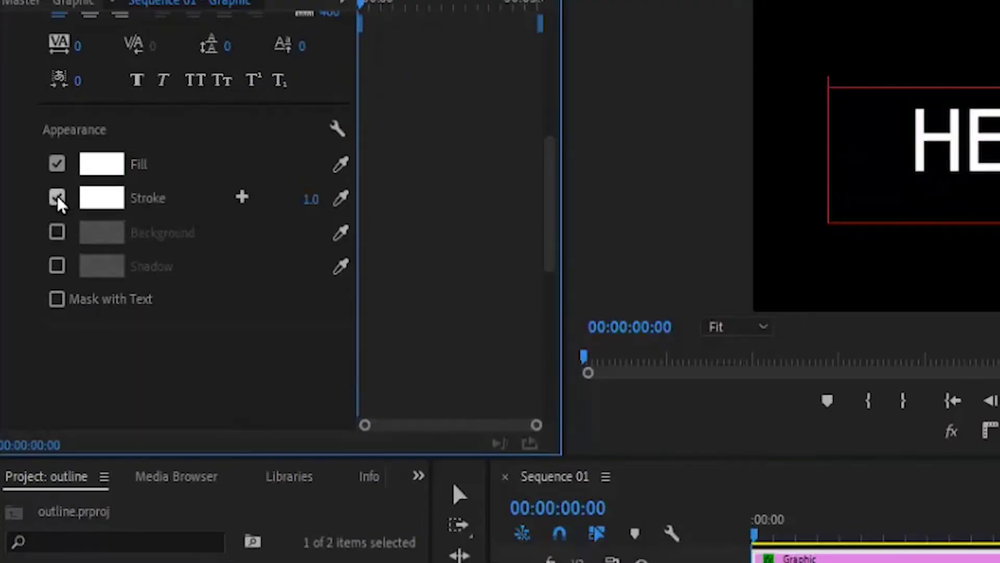
pyautogui.click(57, 165)
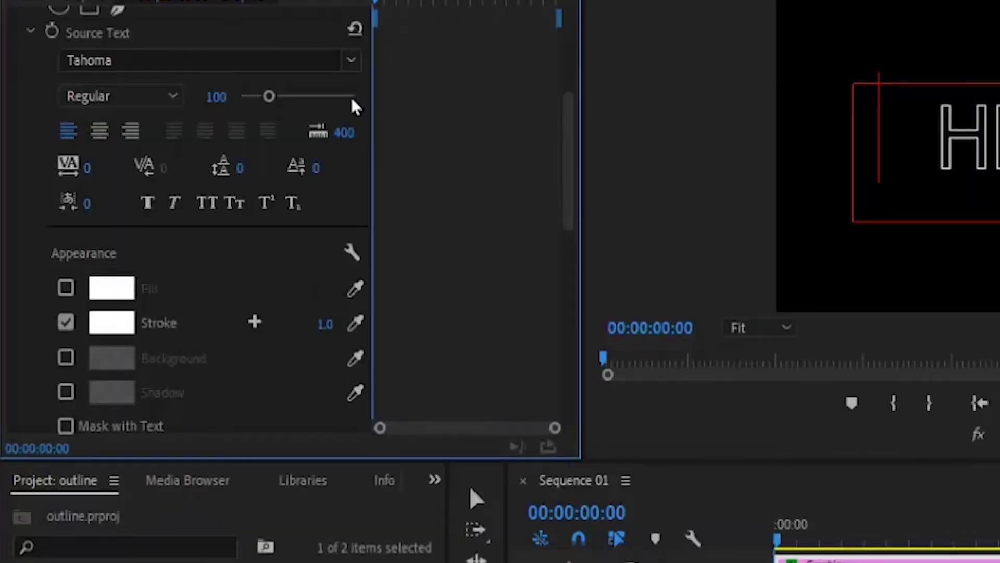
# Try the Vladimir Script font, then revert HELLO to Tahoma Regular.
pyautogui.click(357, 66)
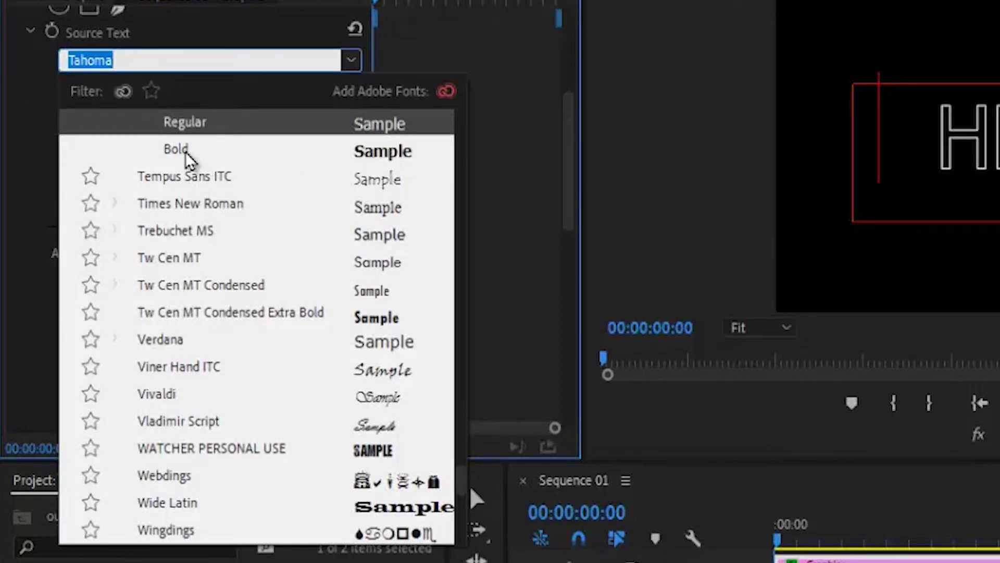
pyautogui.click(174, 423)
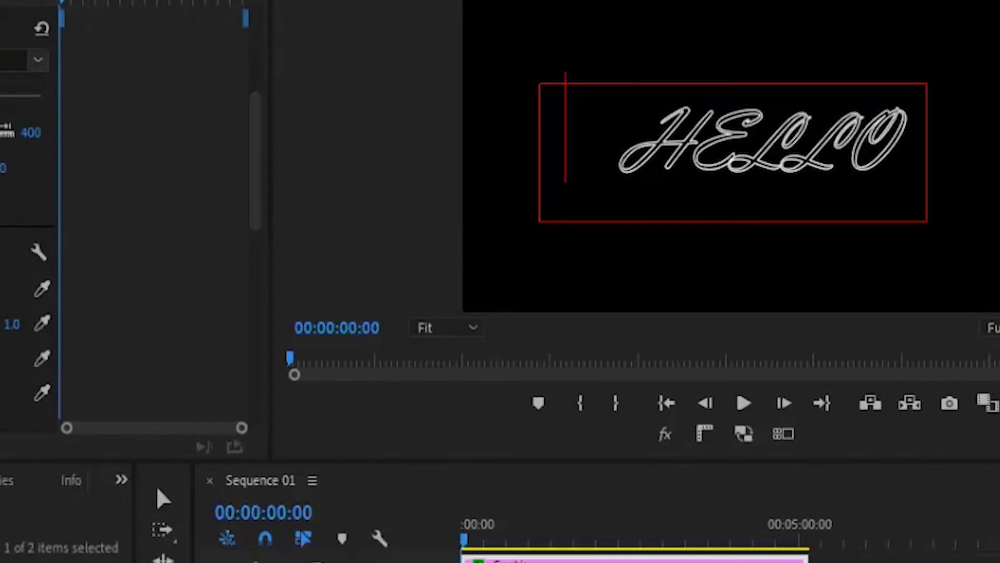
pyautogui.click(38, 59)
pyautogui.press('Escape')
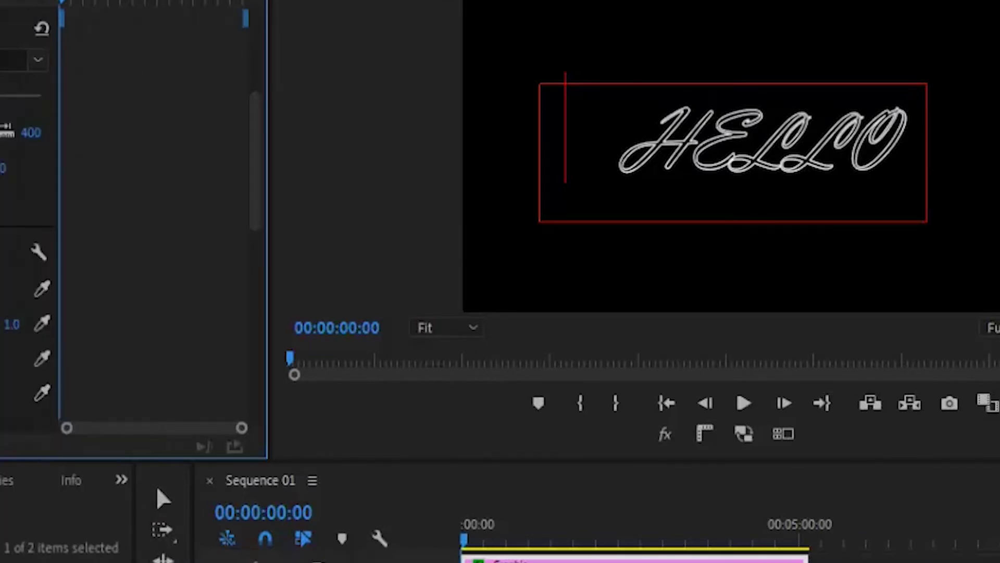
pyautogui.hotkey('ctrl', 'z')
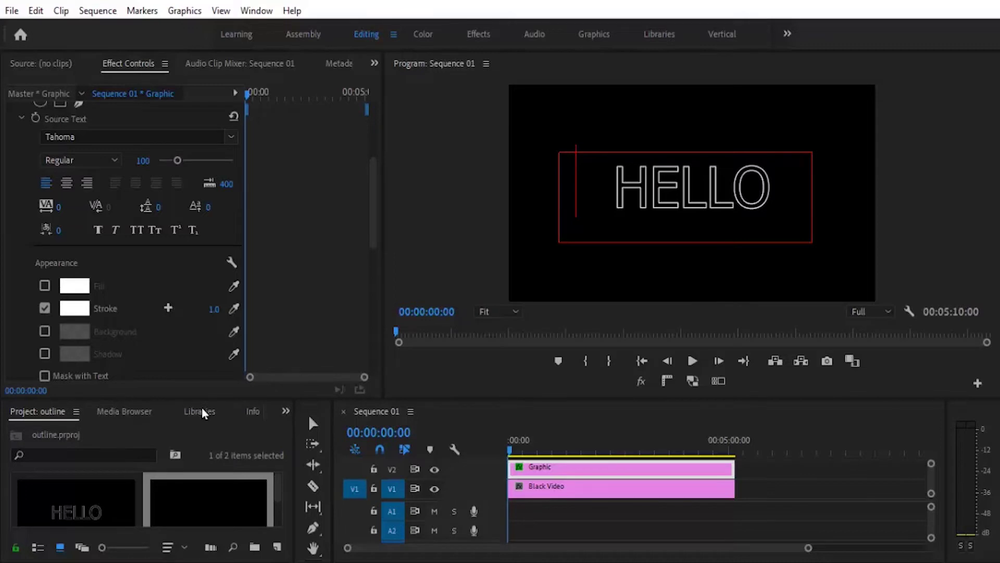
# Search the Effects panel for RAMP and apply Ramp to the Graphic clip.
pyautogui.click(286, 411)
pyautogui.click(257, 468)
pyautogui.click(113, 429)
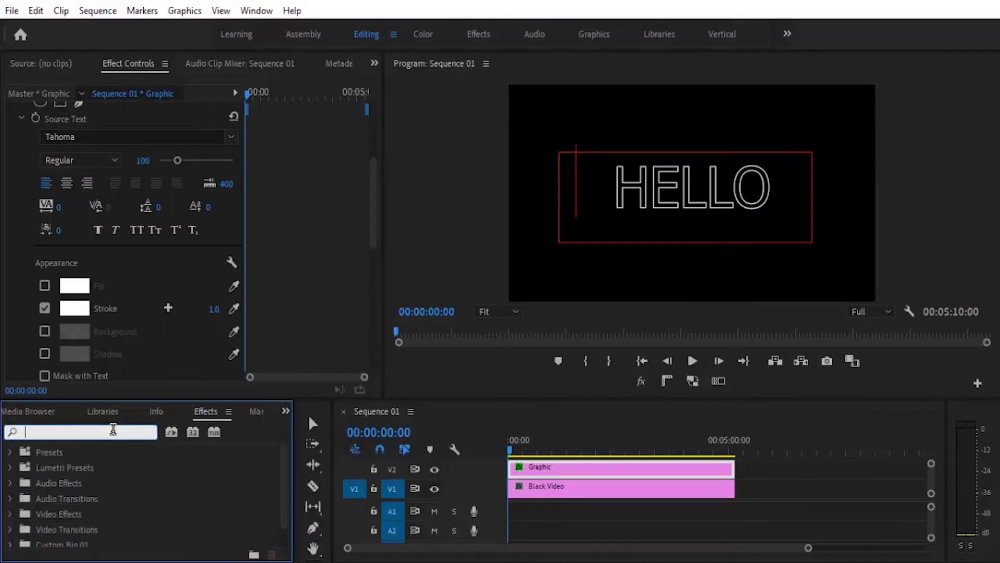
pyautogui.write('RAMP')
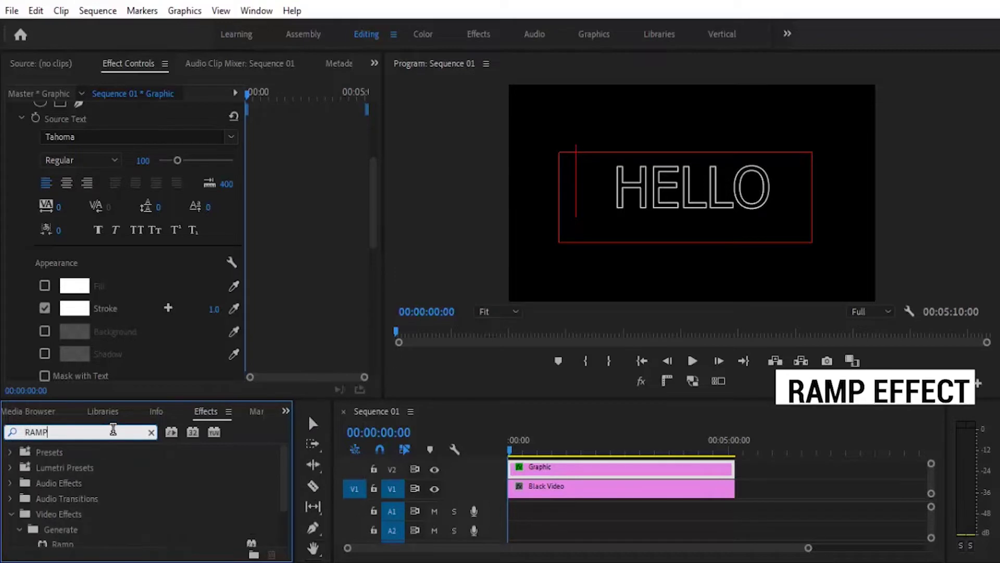
pyautogui.click(63, 544)
pyautogui.moveTo(65, 548)
pyautogui.mouseDown()
pyautogui.moveTo(521, 471)
pyautogui.moveTo(543, 478)
pyautogui.mouseUp()
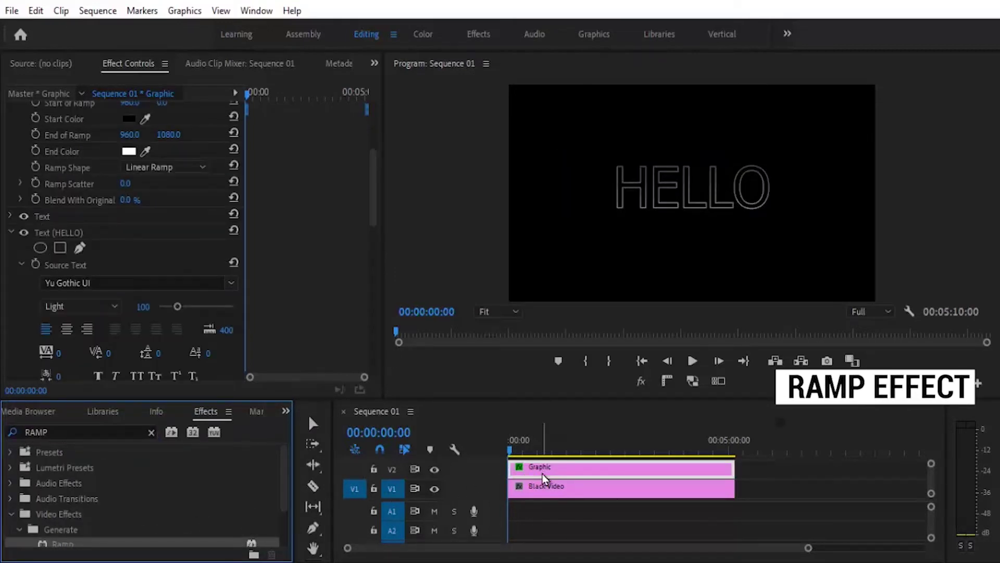
pyautogui.scroll(3, 131, 229)
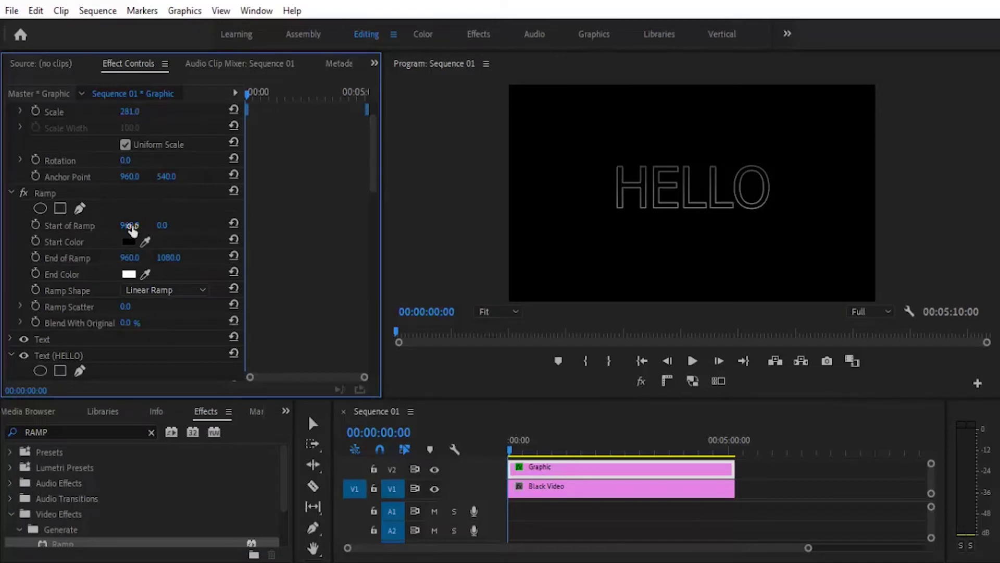
# Try a blue radial ramp with its start point shifted right, then clear the Ramp effect.
pyautogui.click(129, 273)
pyautogui.click(541, 356)
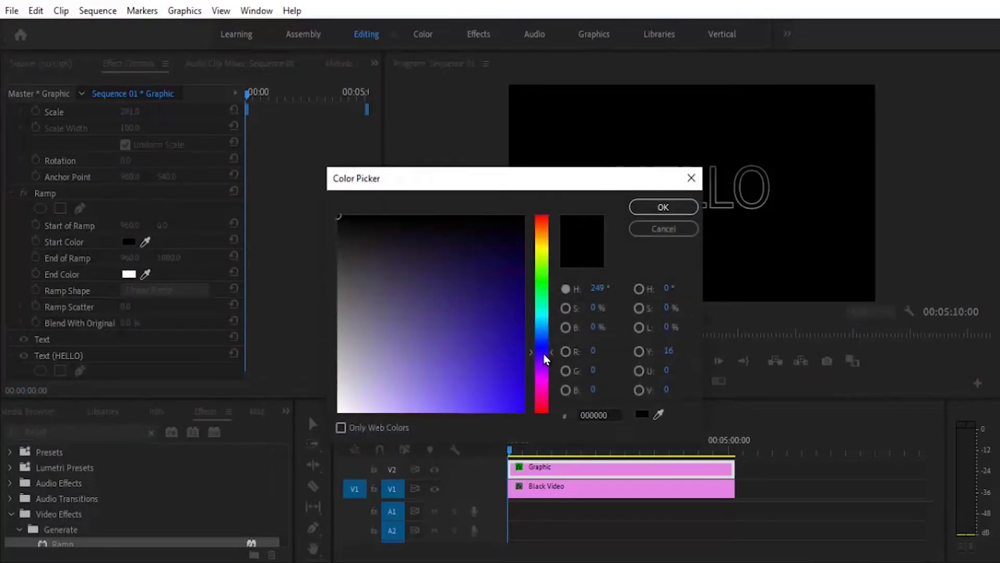
pyautogui.click(664, 206)
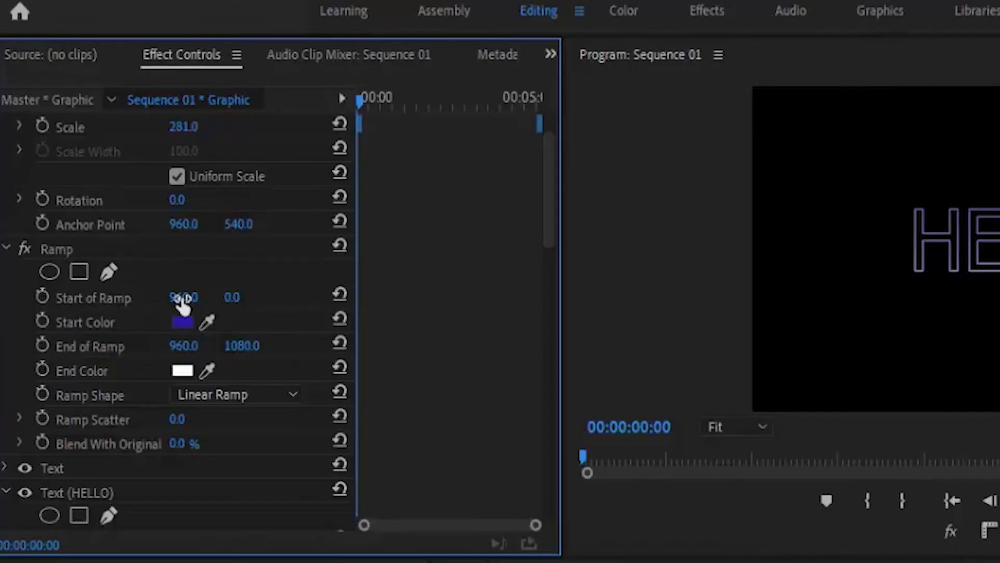
pyautogui.click(263, 395)
pyautogui.click(261, 443)
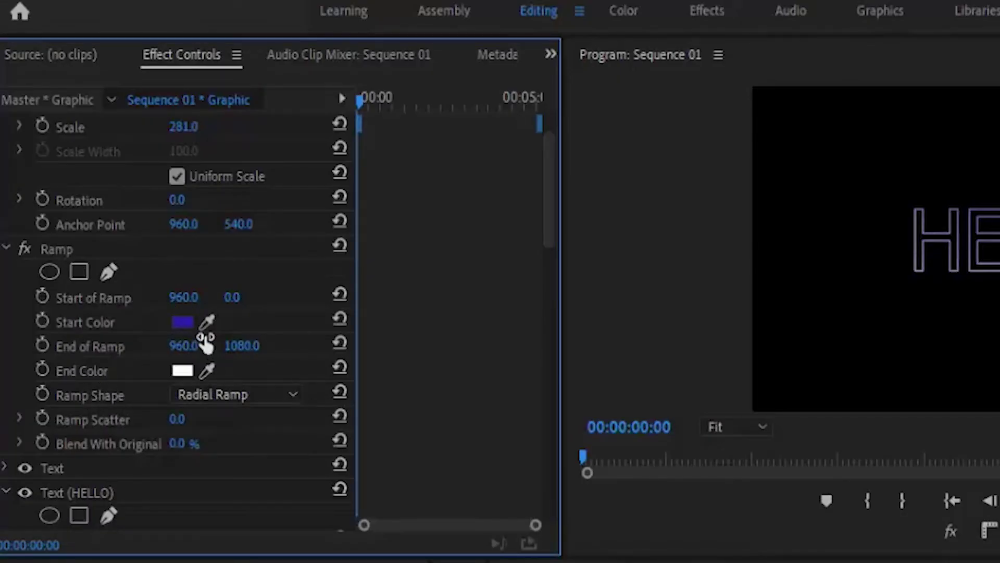
pyautogui.moveTo(186, 303); pyautogui.dragTo(407, 242)
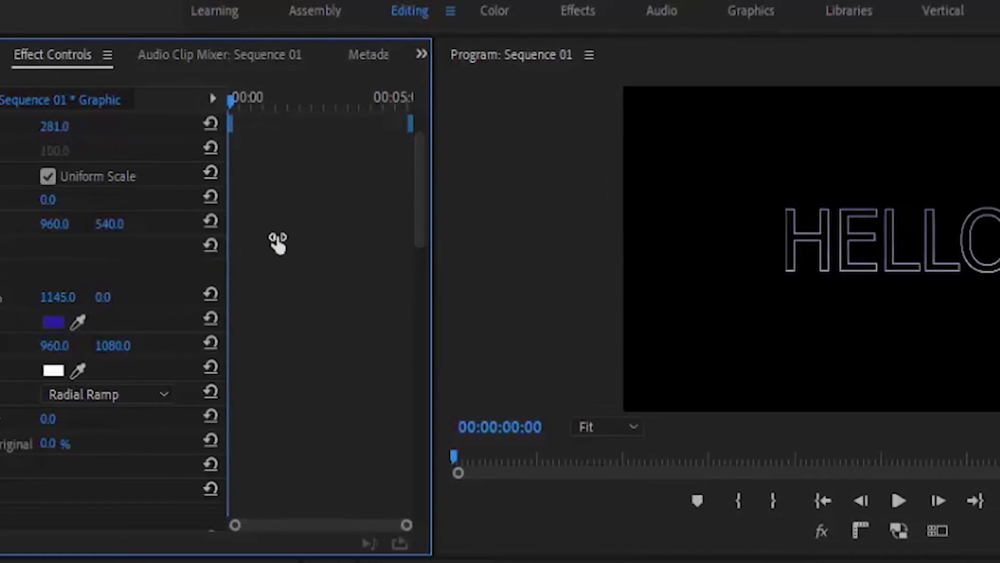
pyautogui.moveTo(277, 242); pyautogui.dragTo(844, 110)
pyautogui.moveTo(734, 109); pyautogui.dragTo(860, 68)
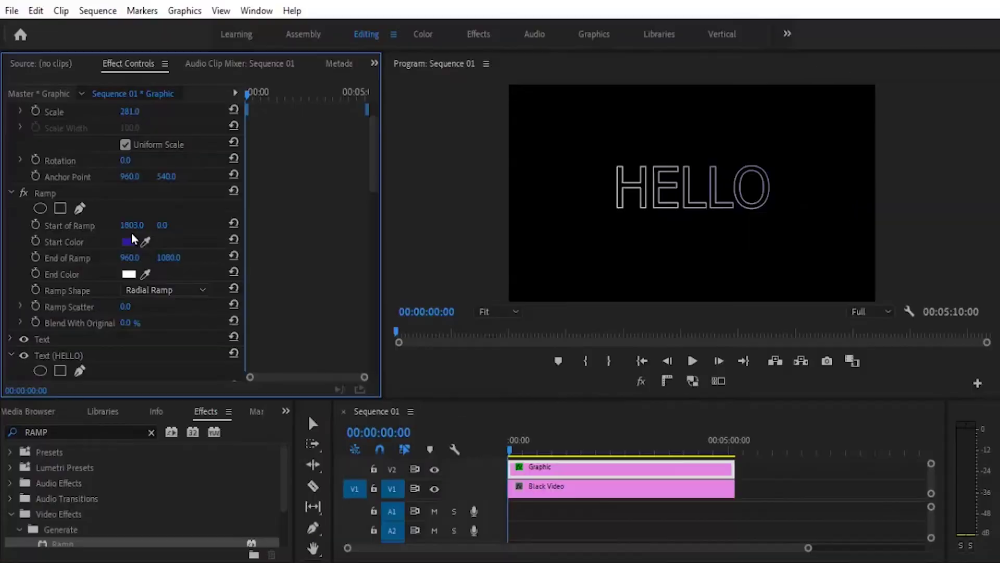
pyautogui.rightClick(99, 197)
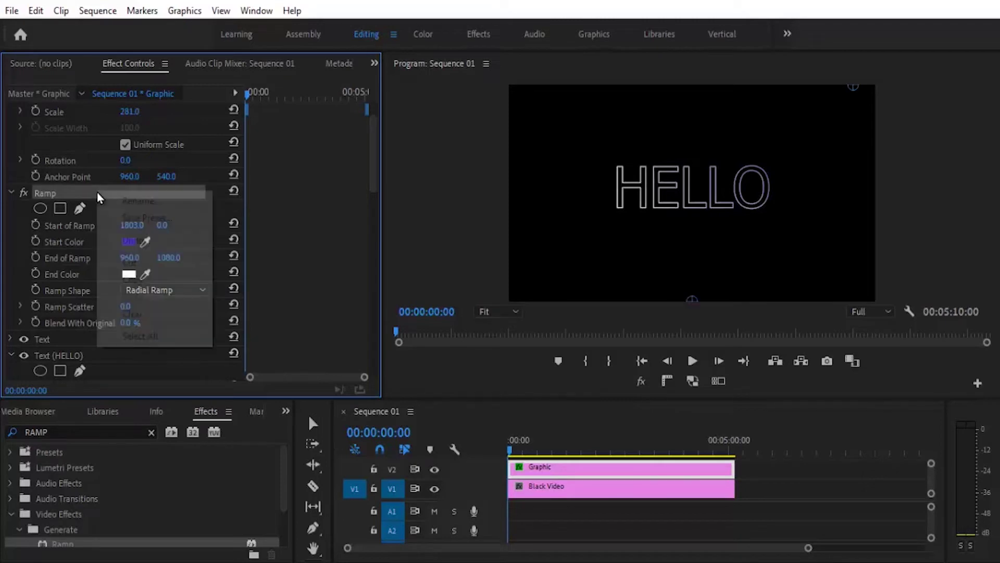
pyautogui.click(149, 314)
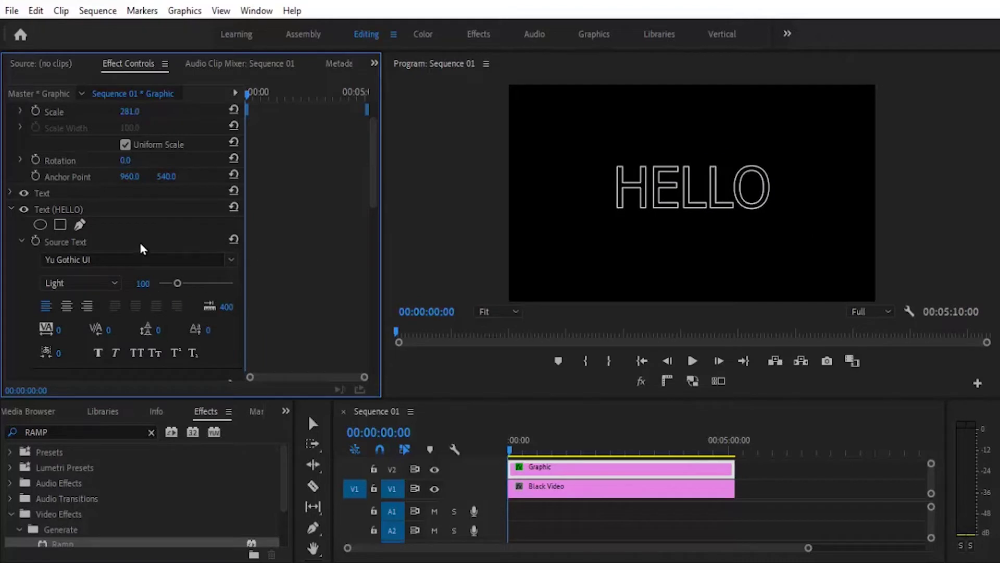
# Select the title in the preview and set its stroke colour to a deep blue.
pyautogui.scroll(-5, 373, 208)
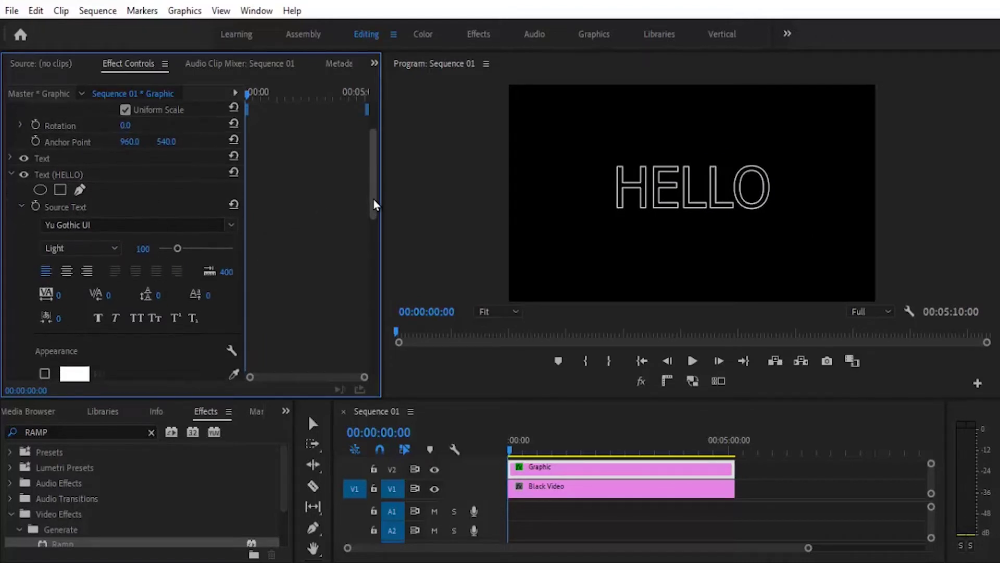
pyautogui.scroll(-2, 379, 241)
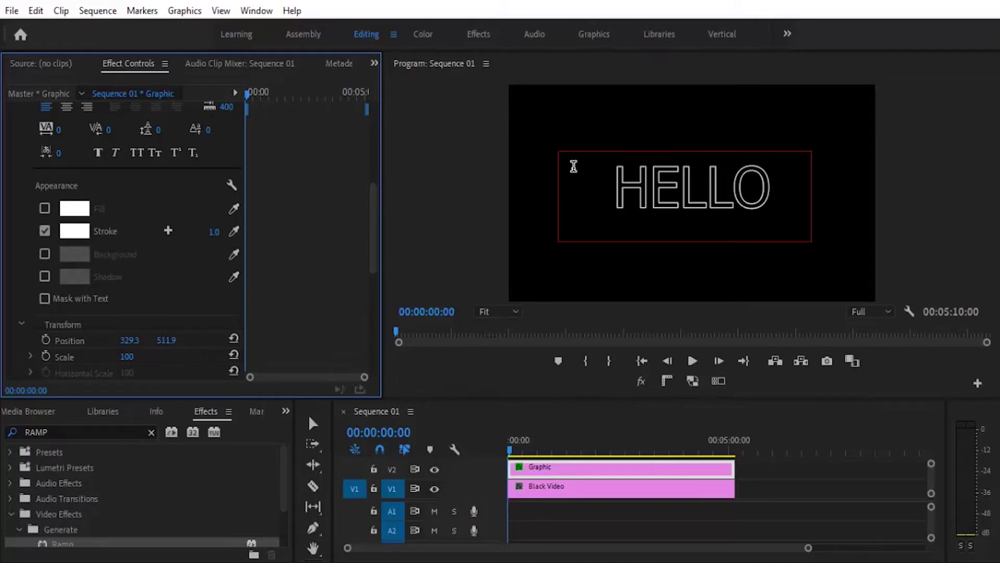
pyautogui.click(710, 201)
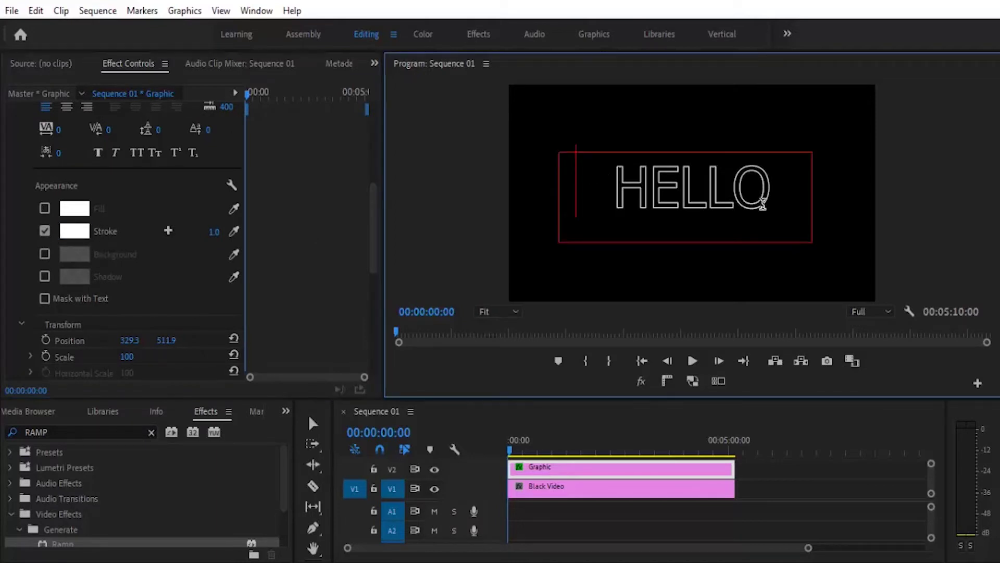
pyautogui.click(78, 231)
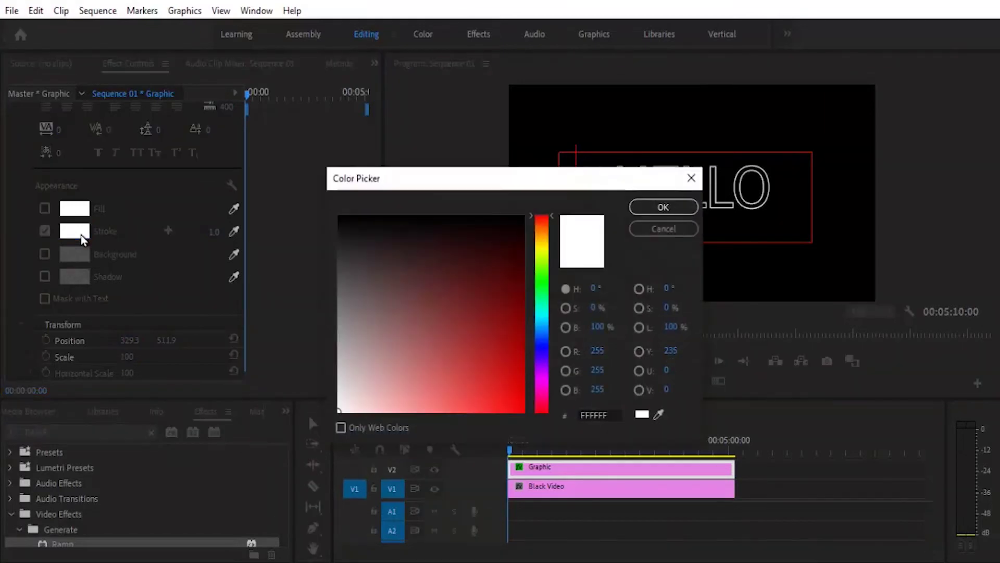
pyautogui.click(542, 347)
pyautogui.click(506, 364)
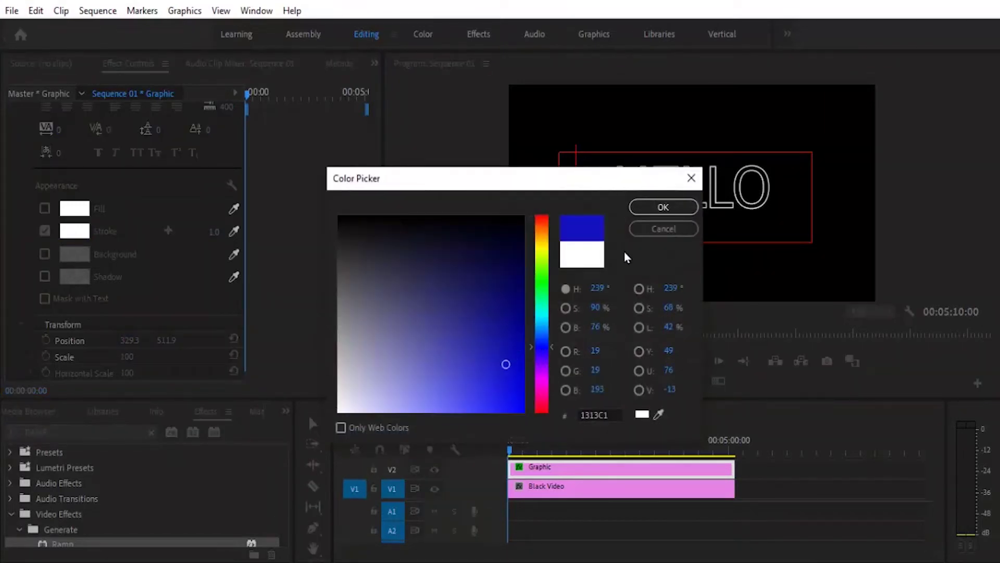
pyautogui.click(663, 207)
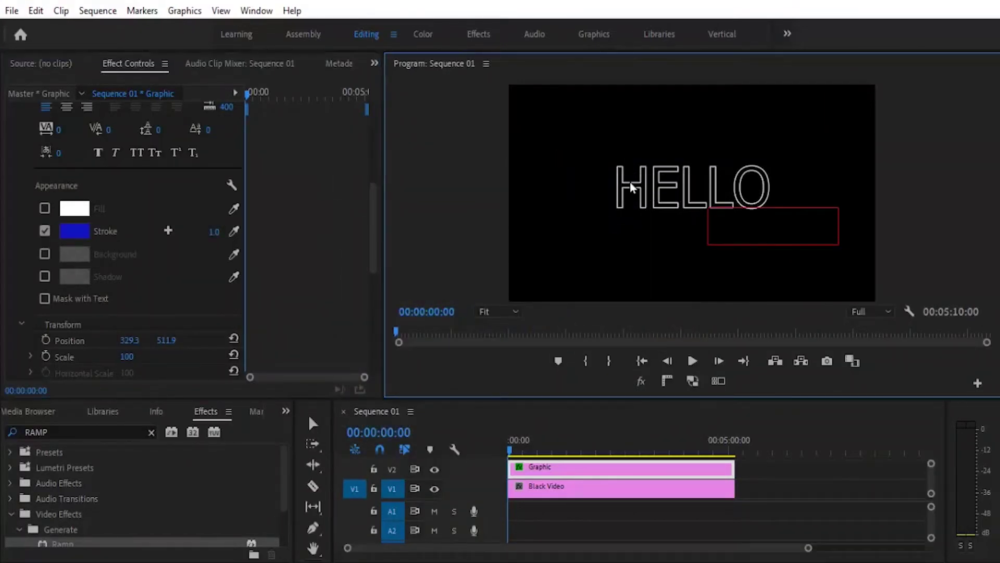
# Select the HELLO text layer and set its outline colour to blue 1919B3.
pyautogui.click(781, 206)
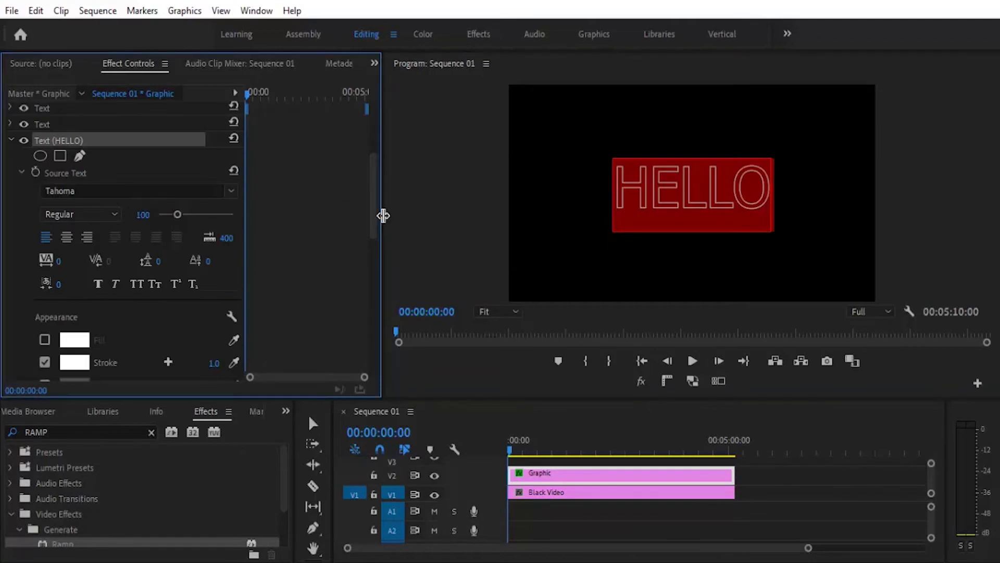
pyautogui.click(83, 362)
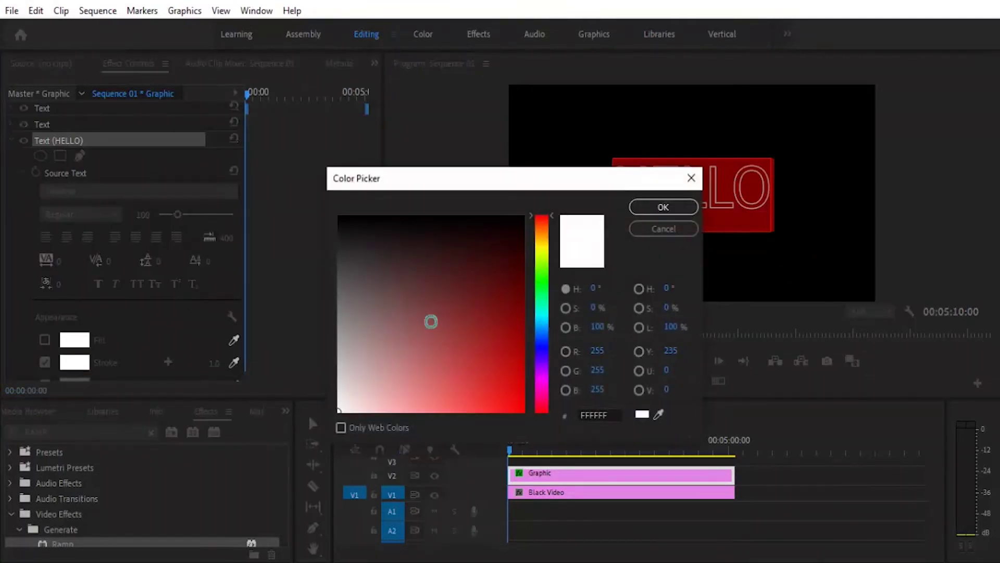
pyautogui.click(542, 347)
pyautogui.click(499, 351)
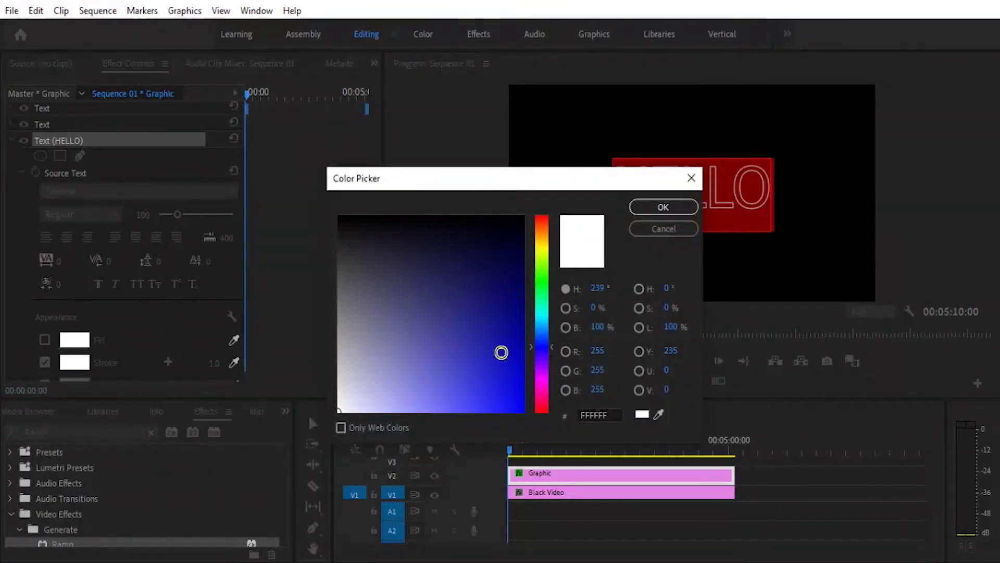
pyautogui.click(641, 206)
pyautogui.click(590, 493)
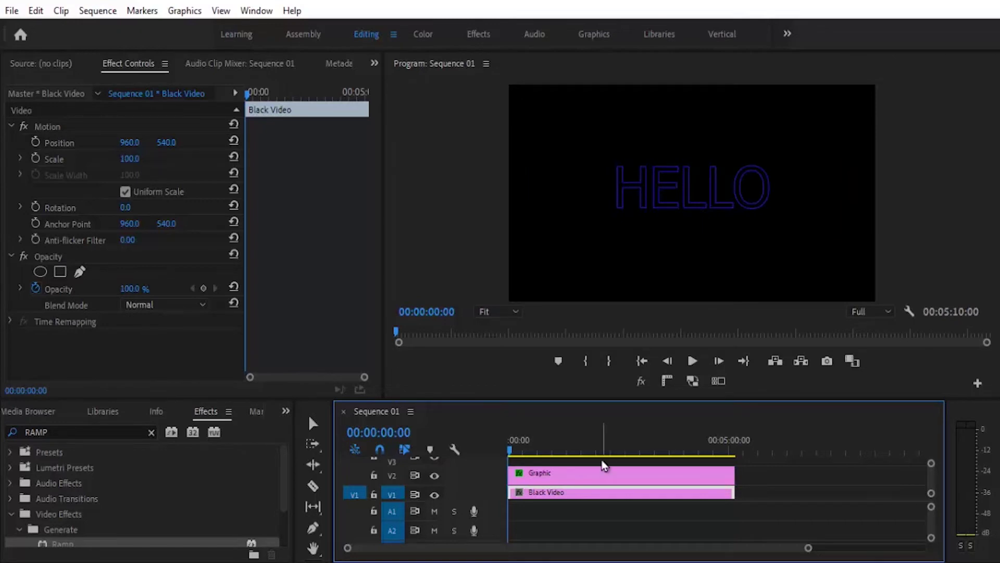
# Alt-drag the HELLO Graphic clip from V2 onto V3 to duplicate it, and select the copy.
pyautogui.click(599, 475)
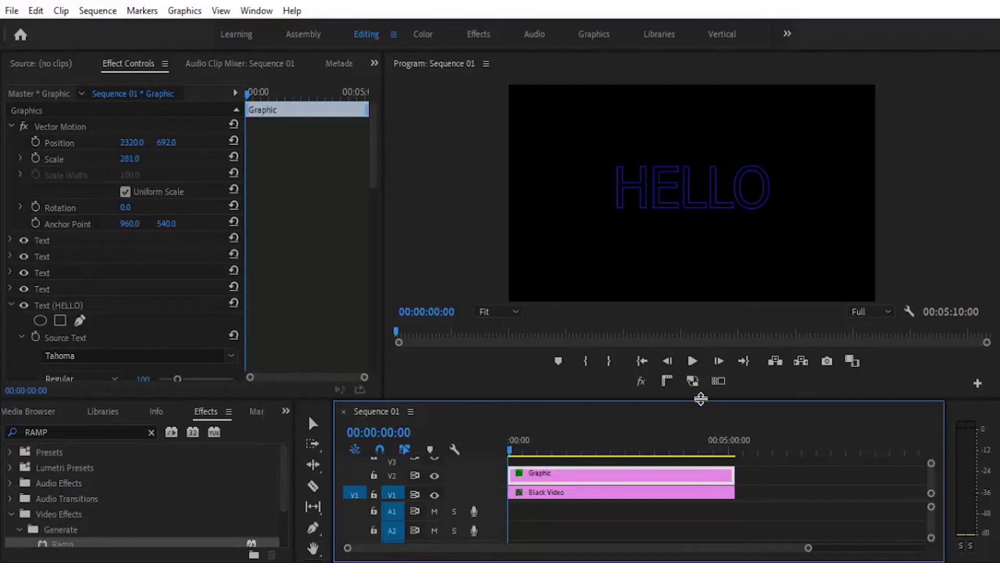
pyautogui.moveTo(699, 401); pyautogui.dragTo(702, 357)
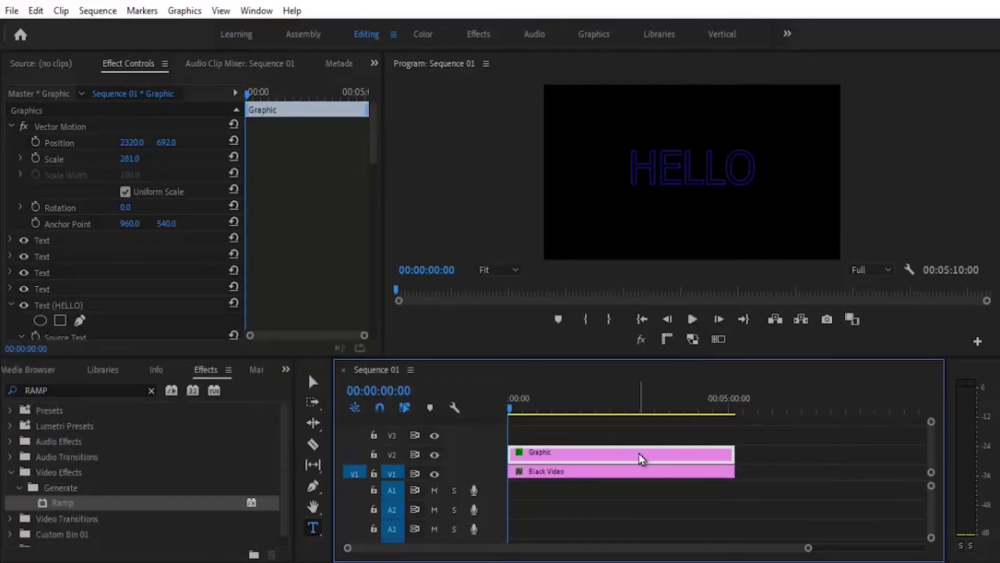
pyautogui.moveTo(641, 457); pyautogui.dragTo(636, 437)
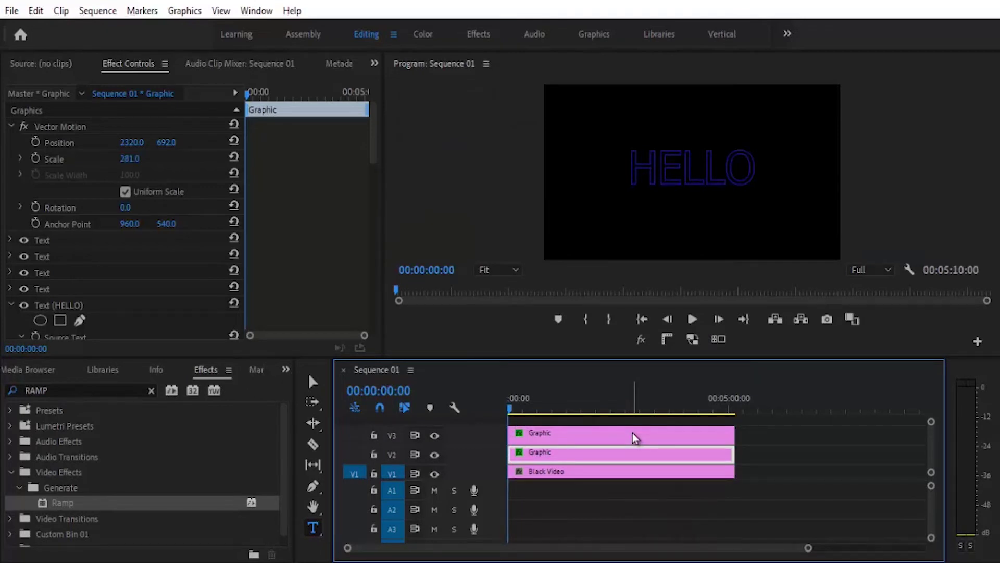
pyautogui.click(636, 438)
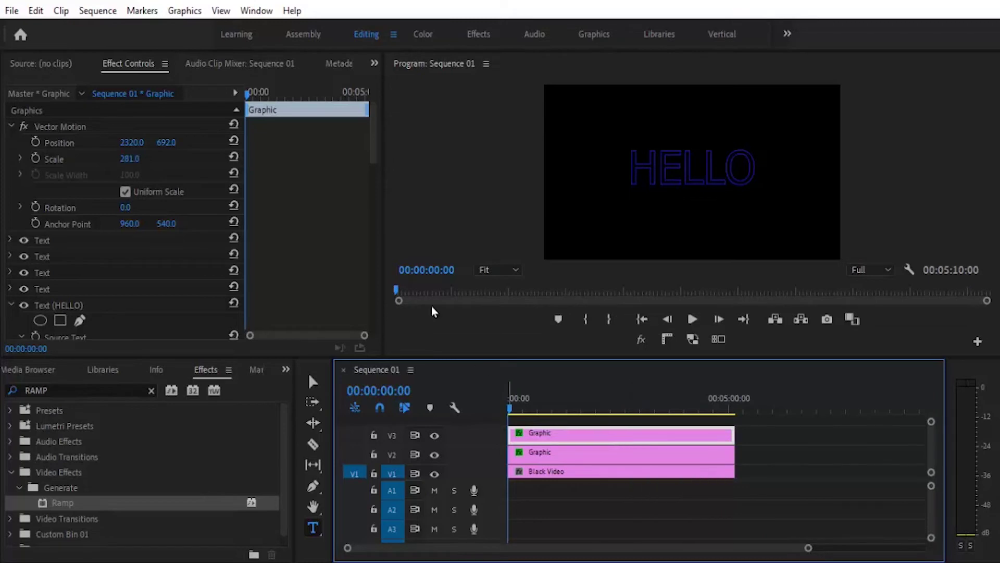
pyautogui.moveTo(376, 159); pyautogui.dragTo(375, 183)
# Change the V3 copy's HELLO outline stroke colour to near-white F9F9FC.
pyautogui.click(107, 204)
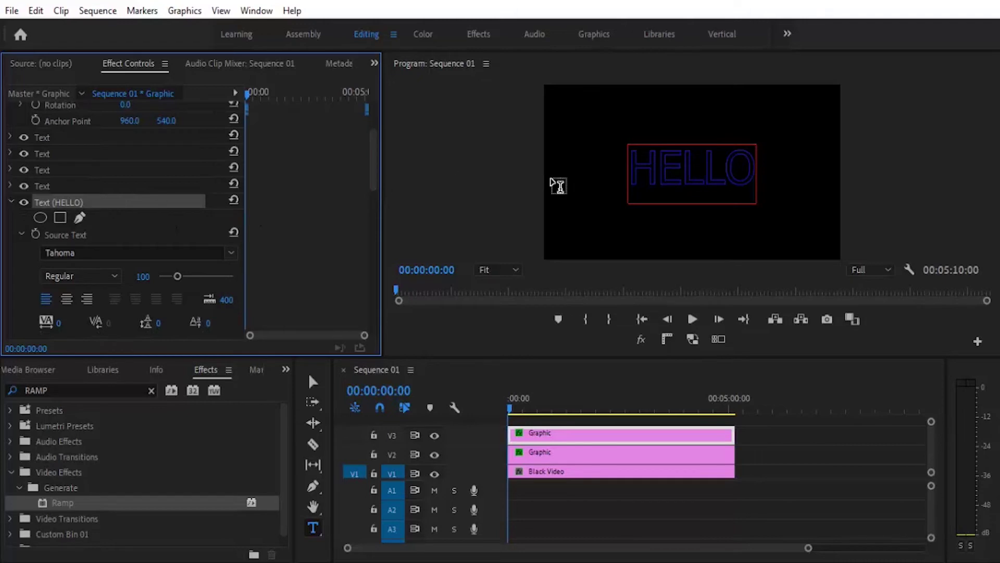
pyautogui.moveTo(375, 172); pyautogui.dragTo(380, 205)
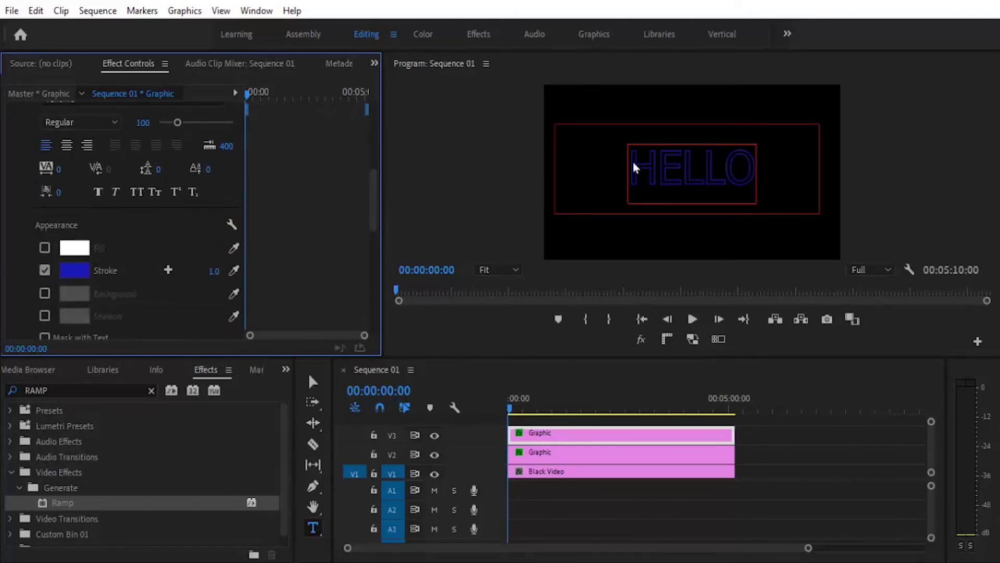
pyautogui.moveTo(632, 165); pyautogui.dragTo(762, 186)
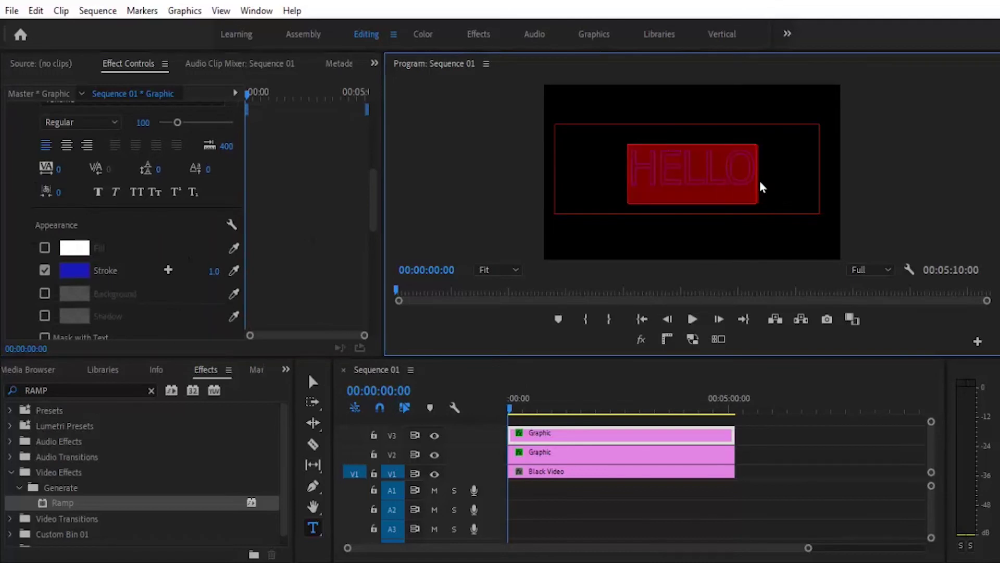
pyautogui.click(74, 272)
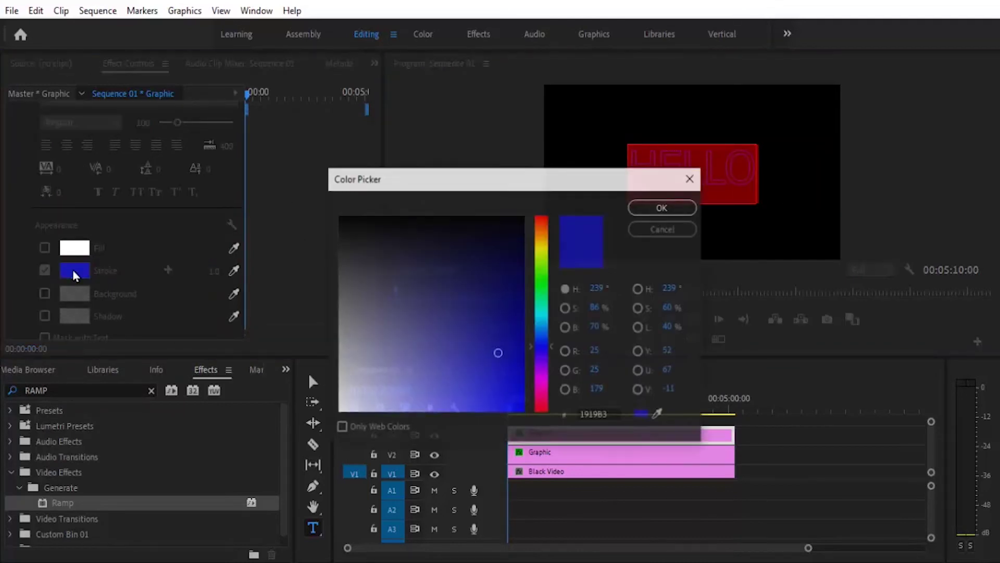
pyautogui.click(339, 409)
pyautogui.click(643, 209)
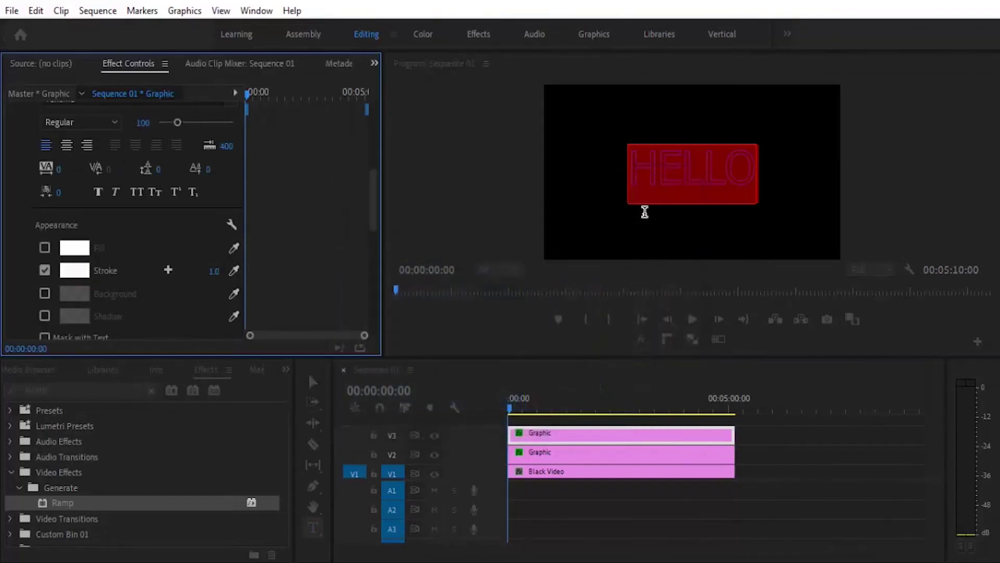
pyautogui.click(617, 455)
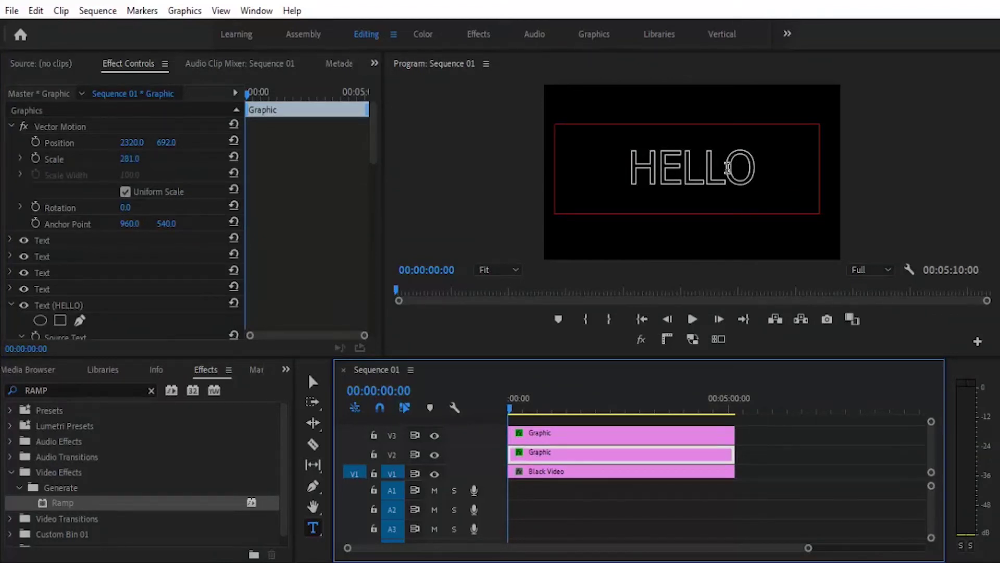
pyautogui.click(593, 435)
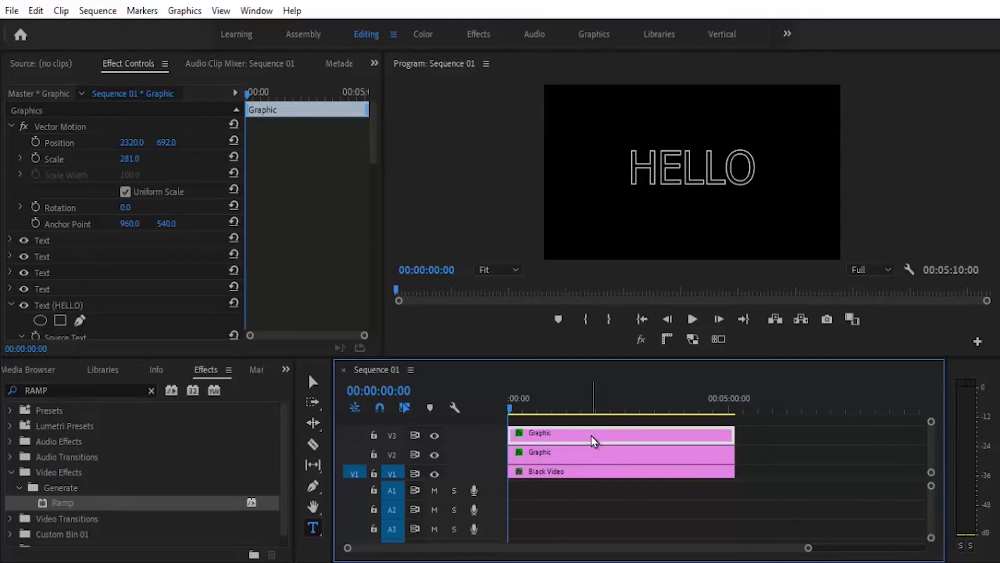
# Add a rectangular opacity mask to the V3 copy, feather it to 173, and place it left of HELLO.
pyautogui.scroll(-10, 247, 264)
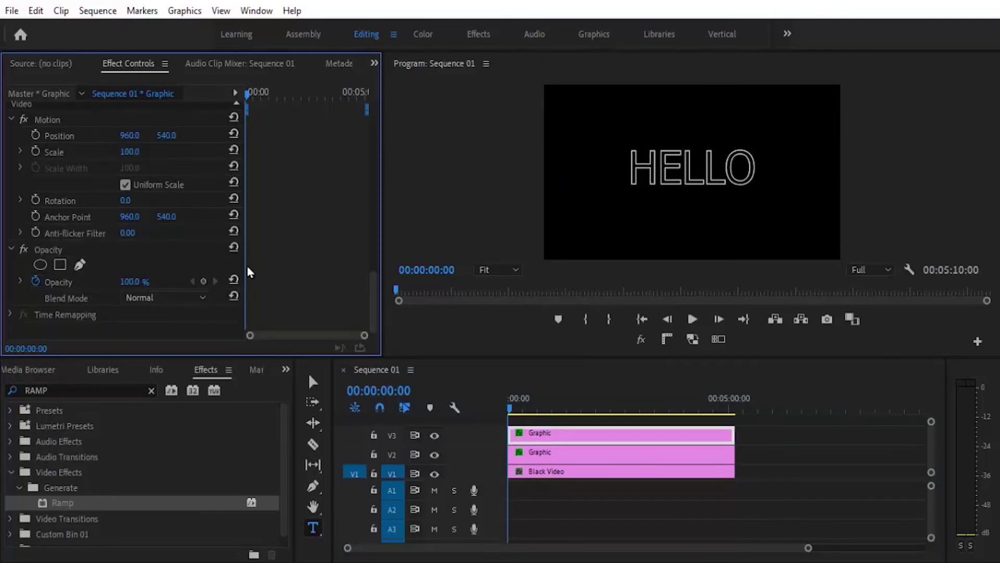
pyautogui.click(60, 266)
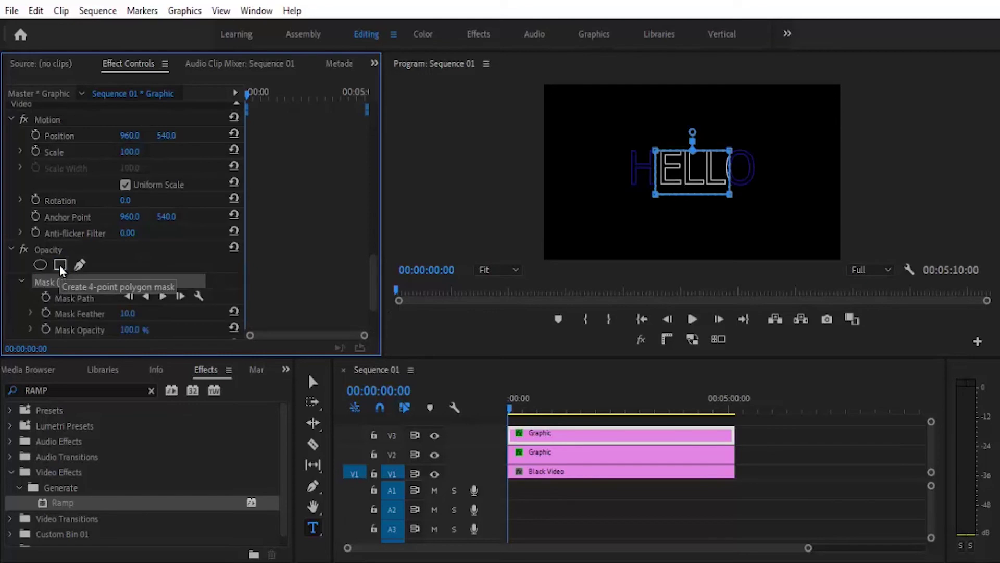
pyautogui.moveTo(128, 312); pyautogui.dragTo(167, 300)
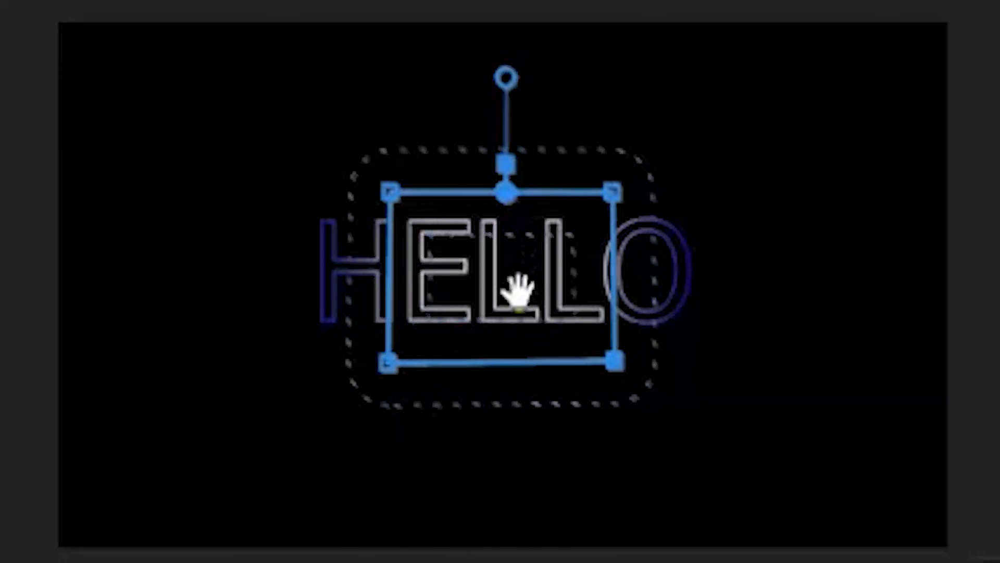
pyautogui.moveTo(487, 290); pyautogui.dragTo(513, 295)
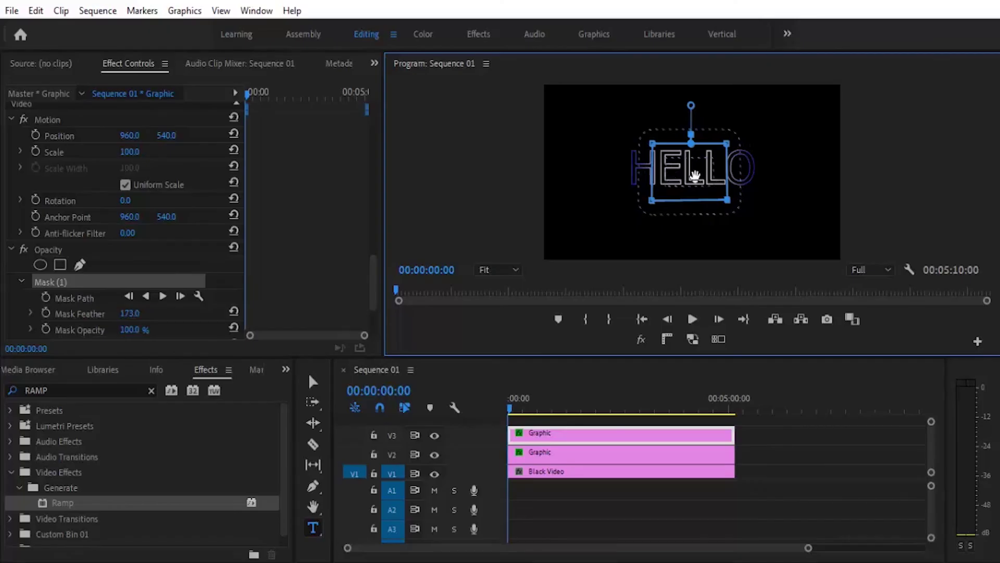
pyautogui.moveTo(676, 175); pyautogui.dragTo(573, 173)
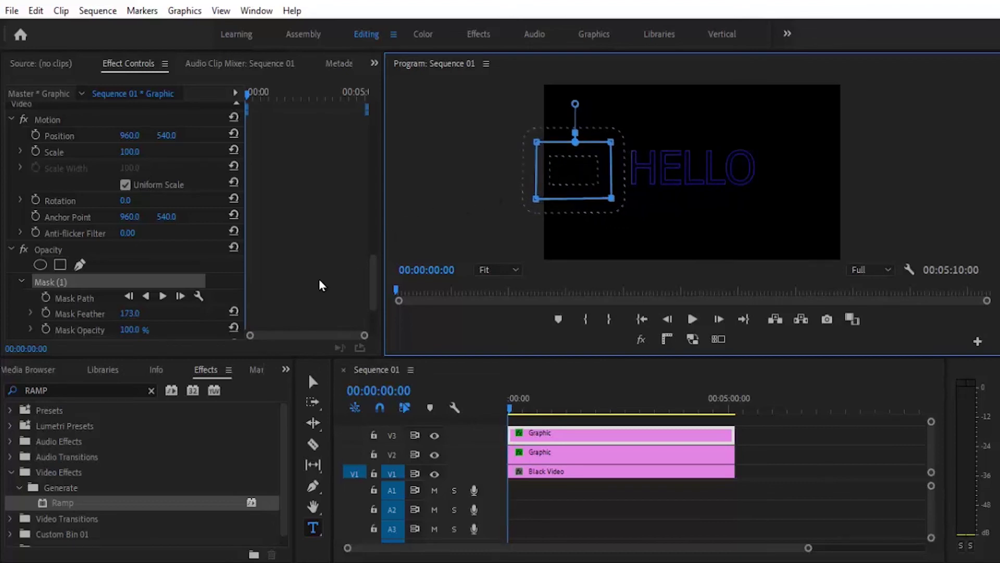
# Keyframe the mask path from left of HELLO to its right at 00:03:18:03, then play it back.
pyautogui.click(46, 303)
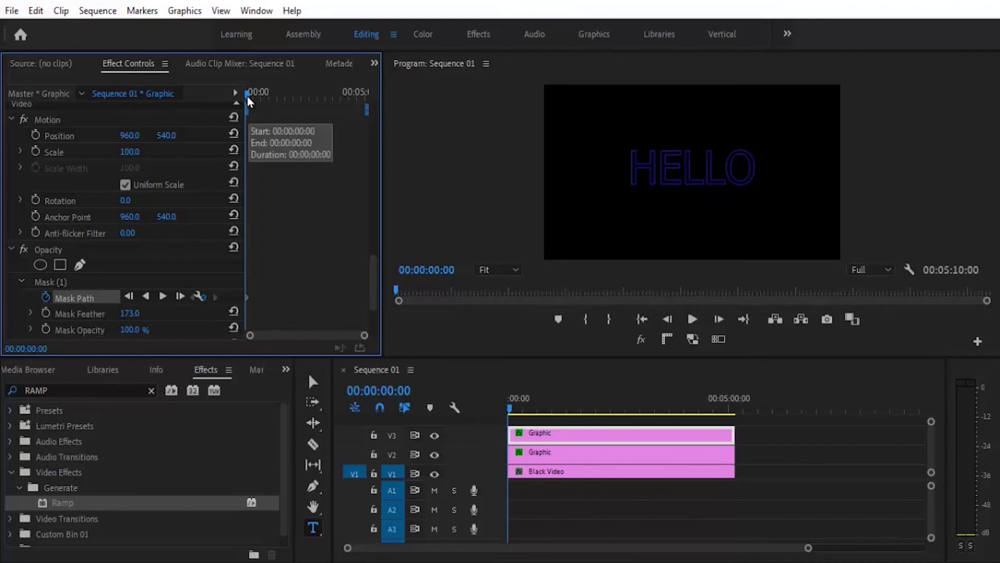
pyautogui.moveTo(247, 95); pyautogui.dragTo(326, 98)
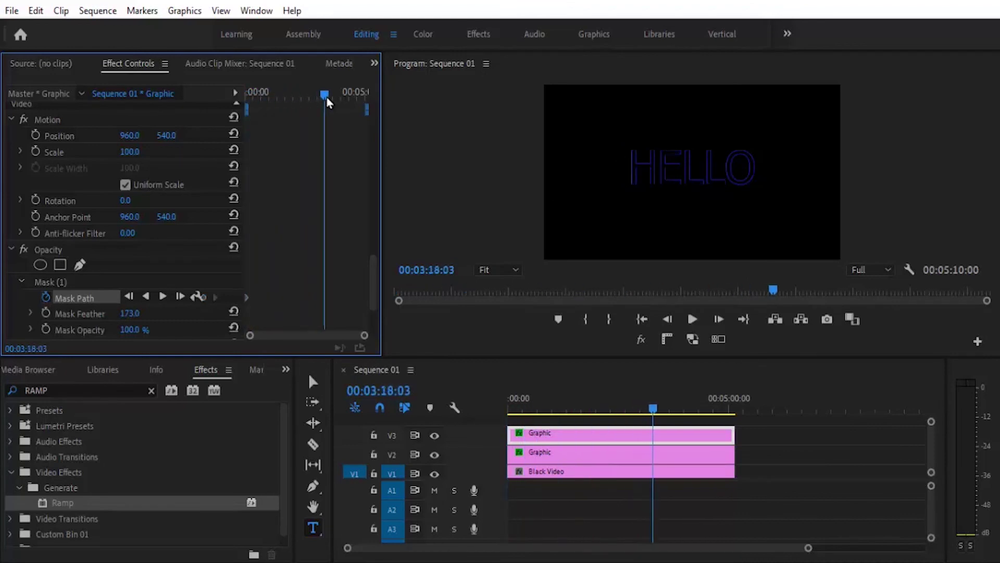
pyautogui.click(103, 283)
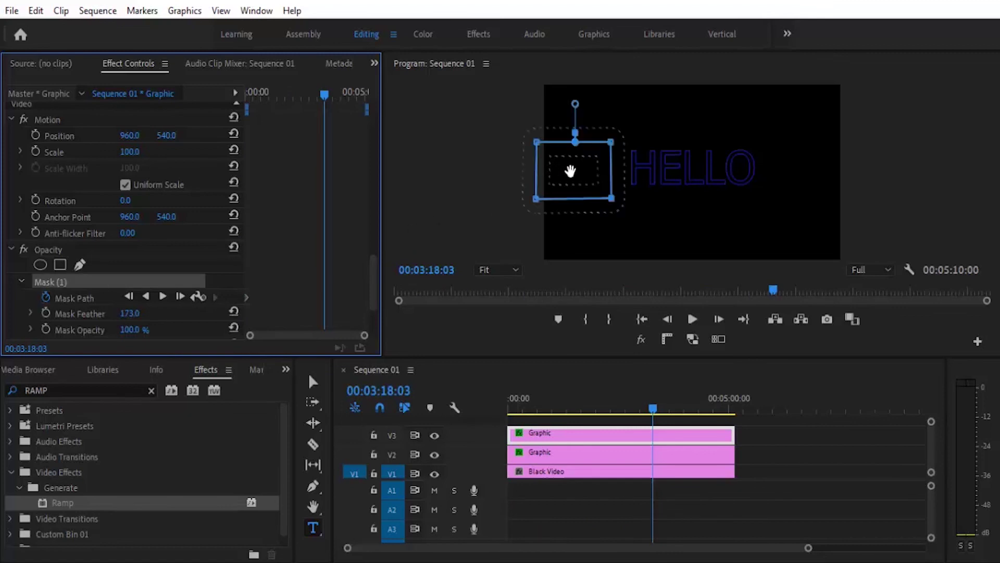
pyautogui.moveTo(571, 171); pyautogui.dragTo(804, 174)
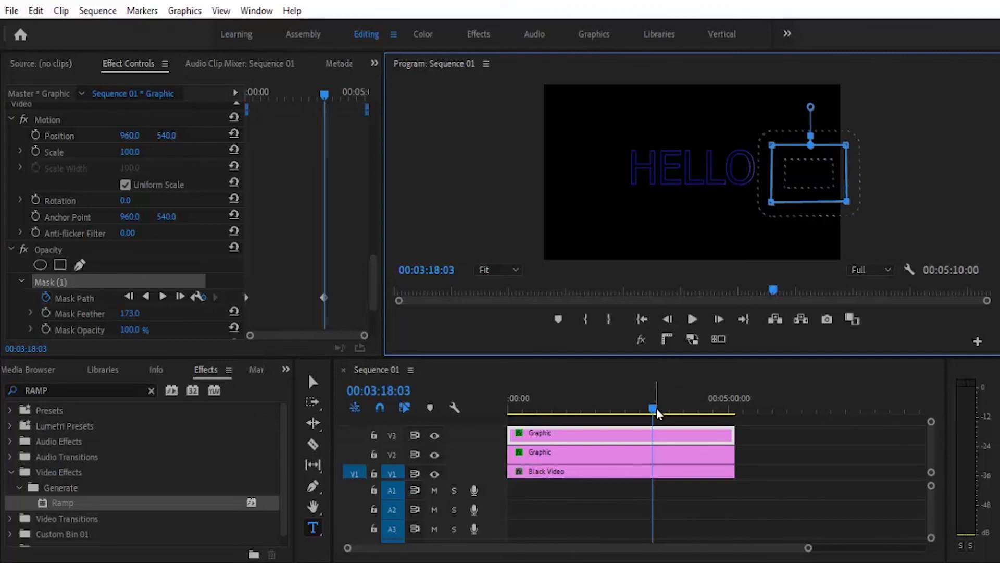
pyautogui.moveTo(654, 408); pyautogui.dragTo(483, 410)
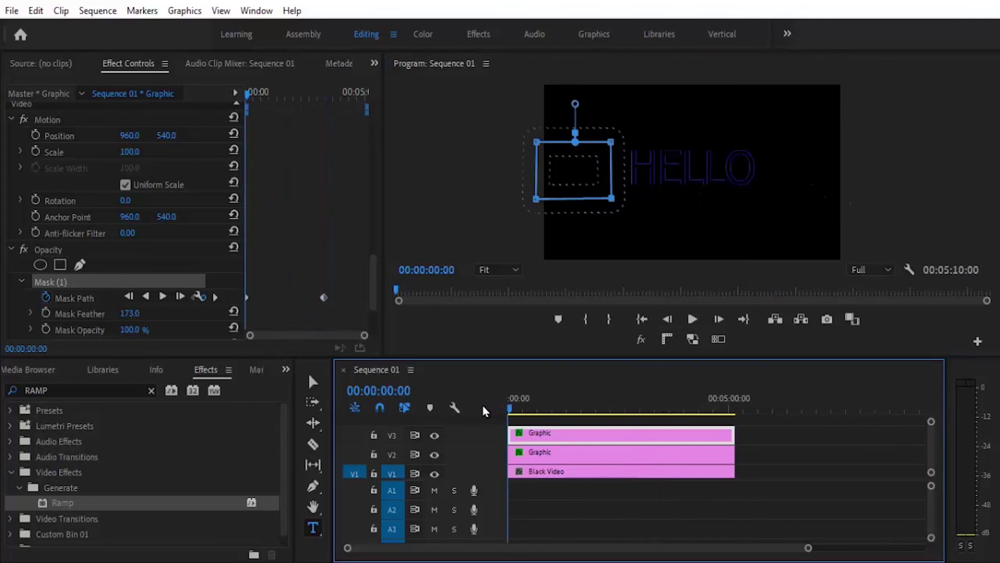
pyautogui.click(556, 454)
pyautogui.click(694, 319)
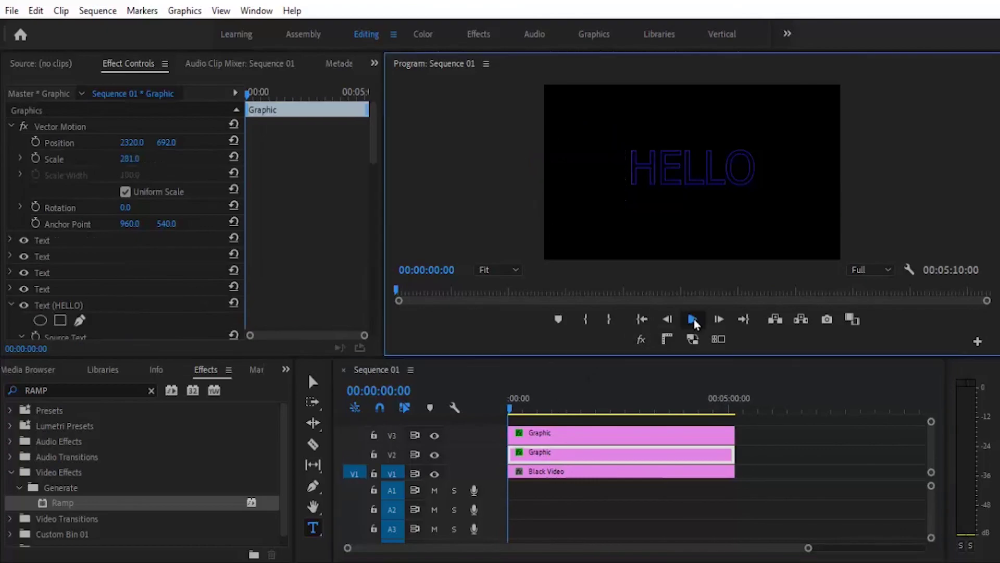